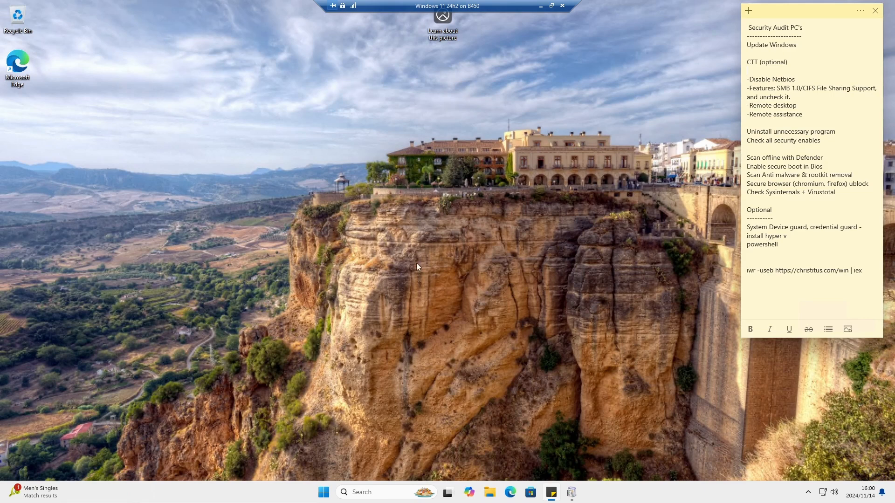
# Search for "update" and open the Windows Update settings to check for available updates
pyautogui.click(372, 489)
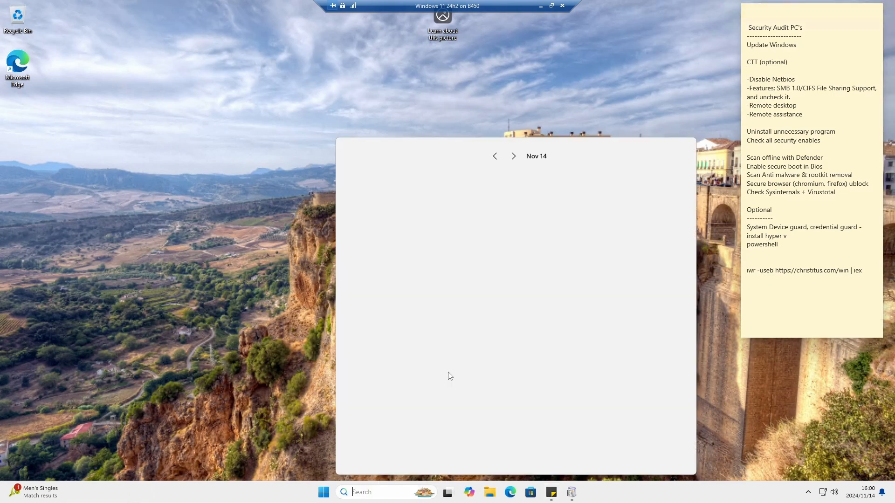
pyautogui.write('upda')
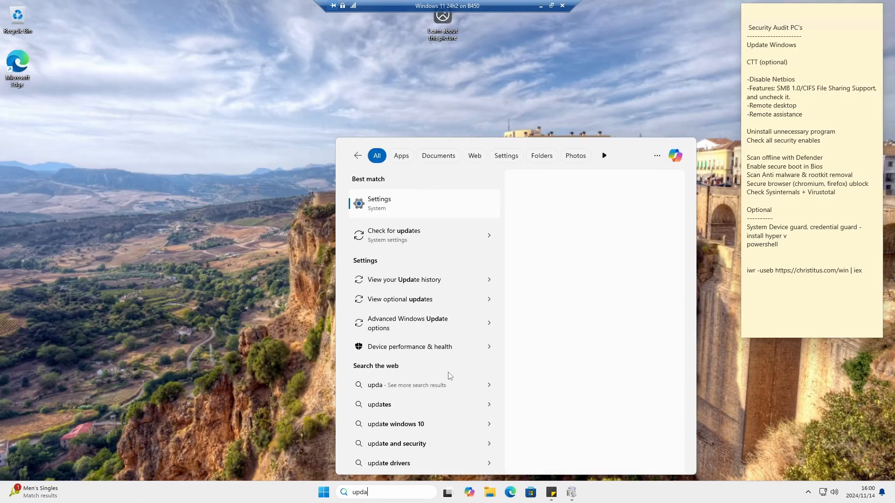
pyautogui.write('te')
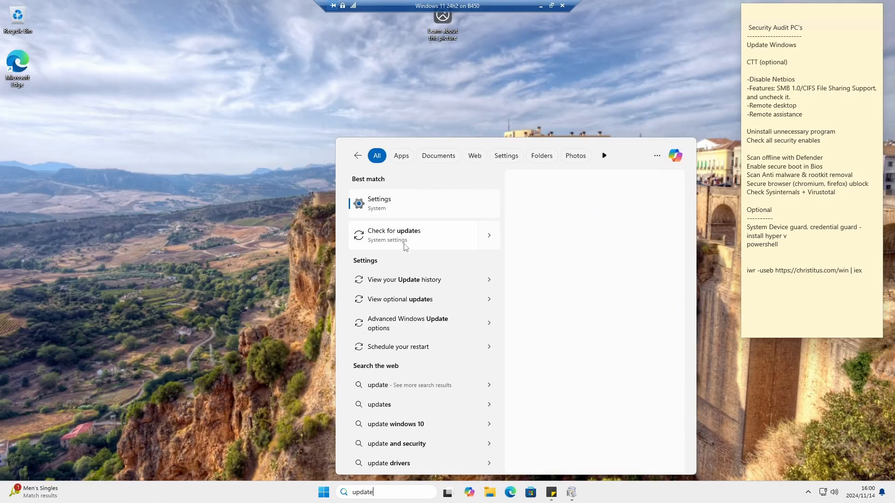
pyautogui.click(405, 235)
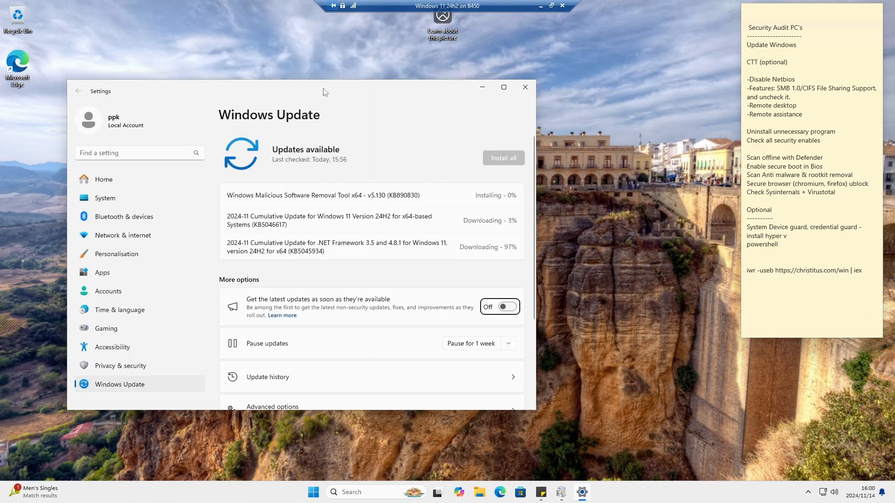
pyautogui.moveTo(325, 92); pyautogui.dragTo(344, 80)
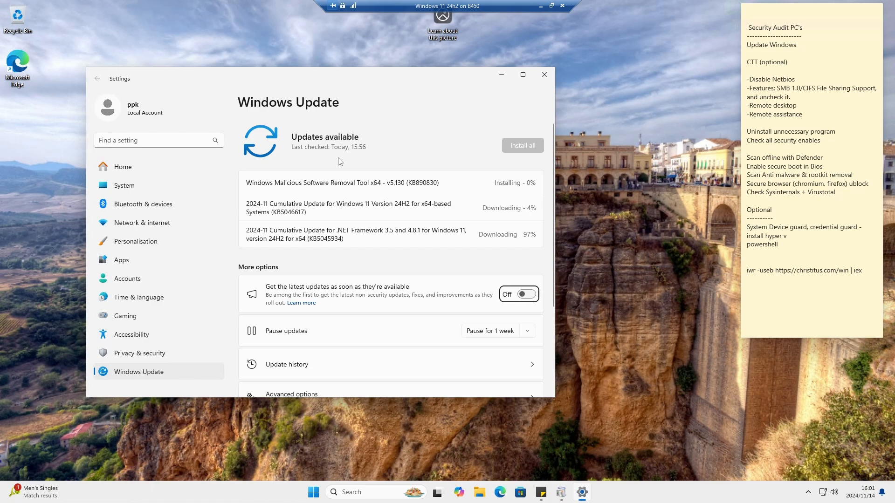
# Check the Windows Update status on the host PC and close the update settings in the Windows 11 24h2 virtual machine
pyautogui.click(541, 8)
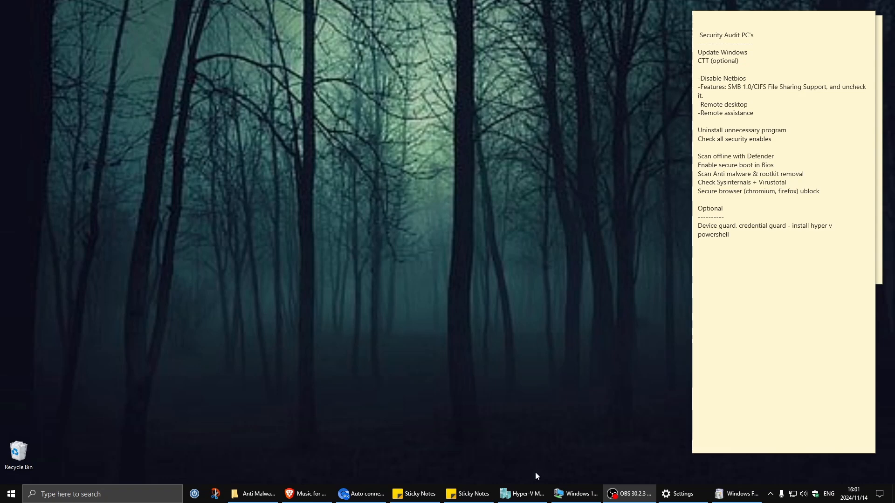
pyautogui.click(669, 490)
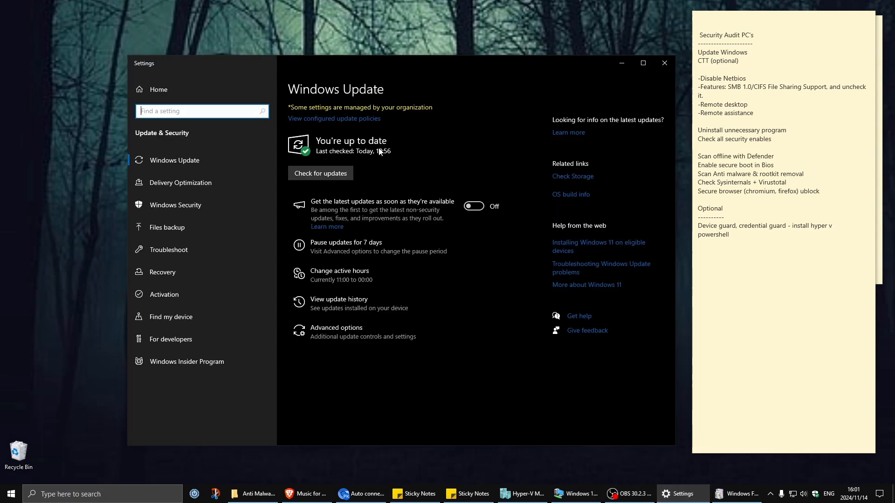
pyautogui.click(580, 493)
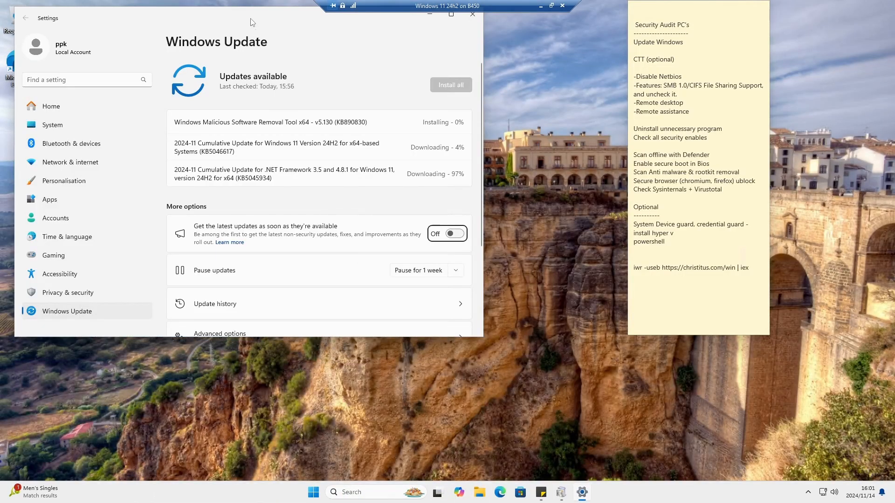
pyautogui.moveTo(251, 19); pyautogui.dragTo(268, 77)
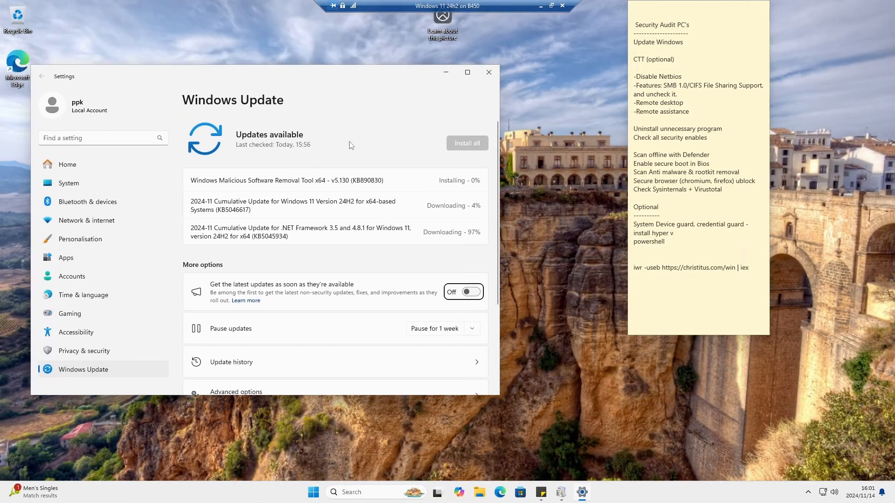
pyautogui.click(489, 72)
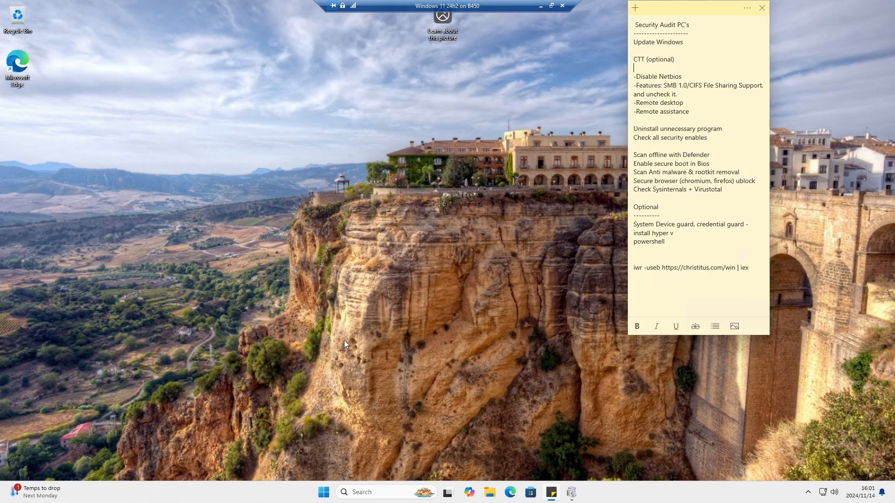
pyautogui.click(320, 494)
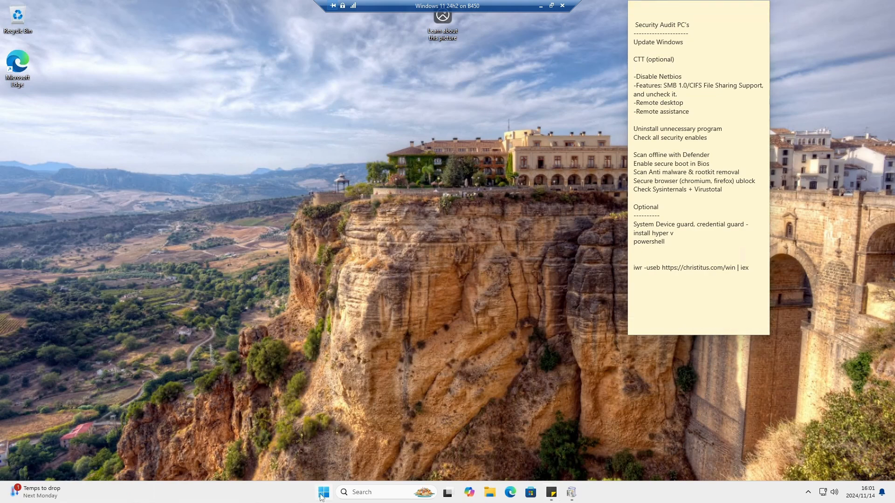
pyautogui.click(321, 496)
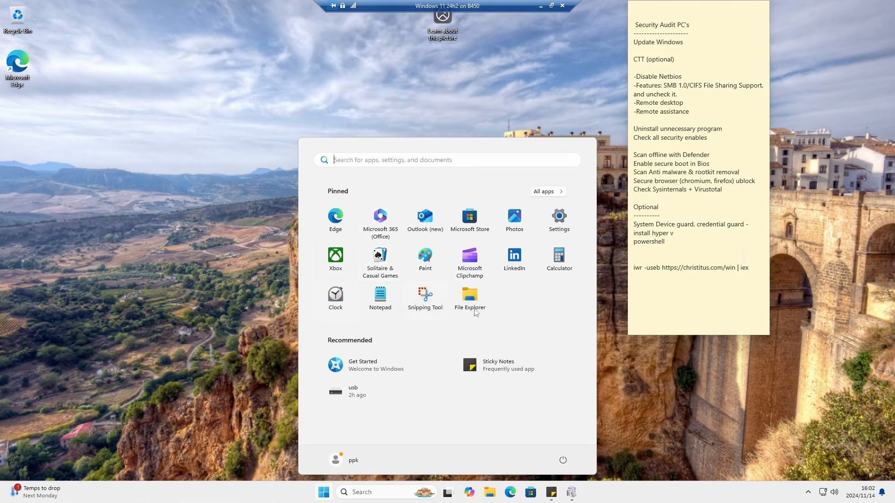
pyautogui.click(403, 117)
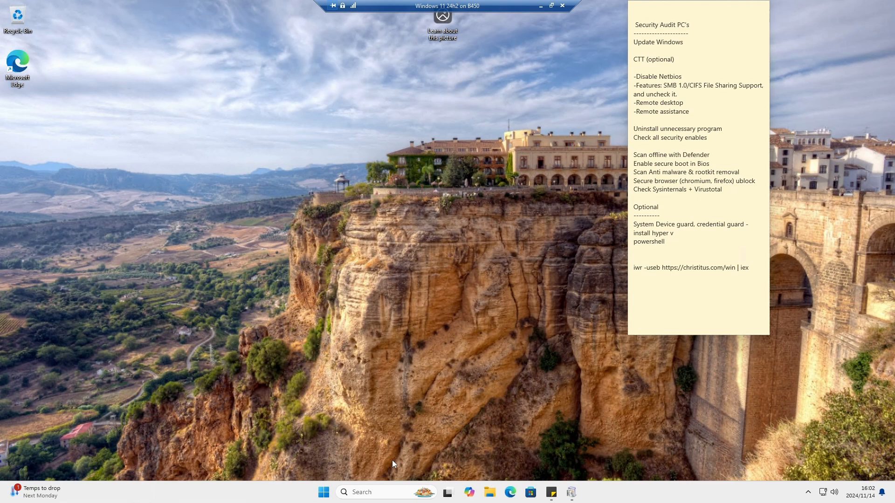
# Search for "net" to view the network connections and open the properties of the Ethernet adapter
pyautogui.click(368, 492)
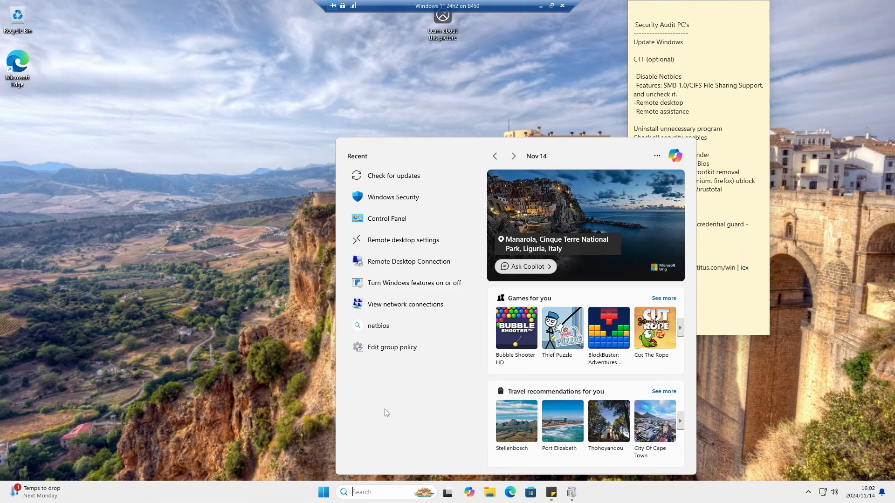
pyautogui.write('net')
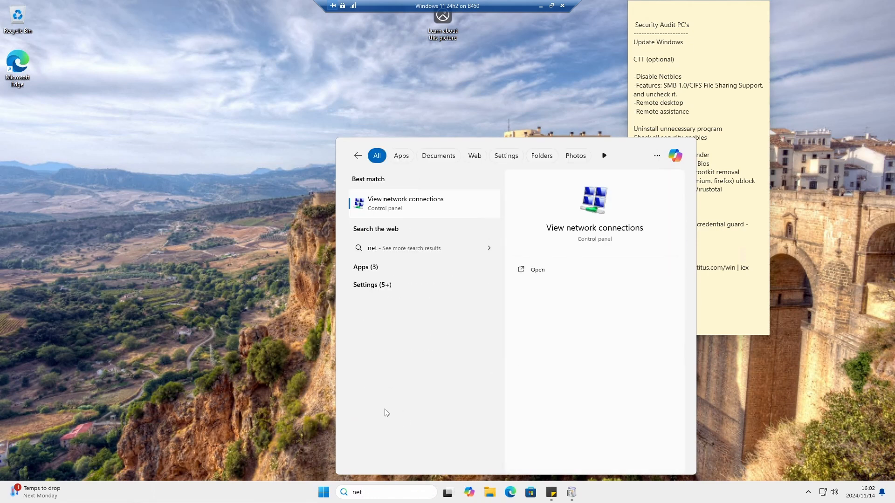
pyautogui.click(406, 204)
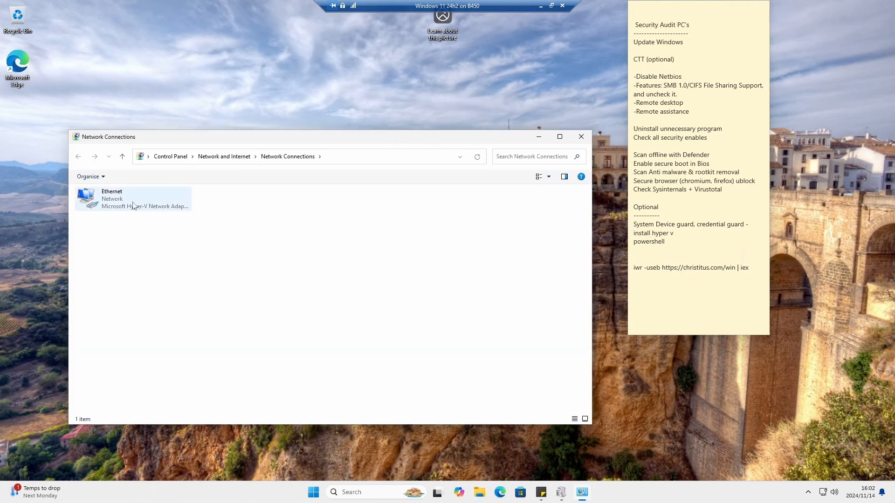
pyautogui.moveTo(244, 138); pyautogui.dragTo(258, 117)
pyautogui.click(187, 177)
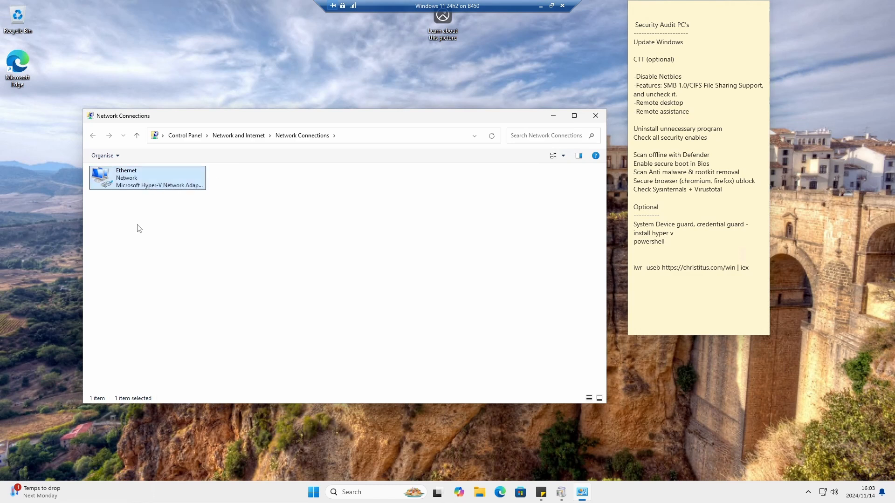
pyautogui.rightClick(130, 180)
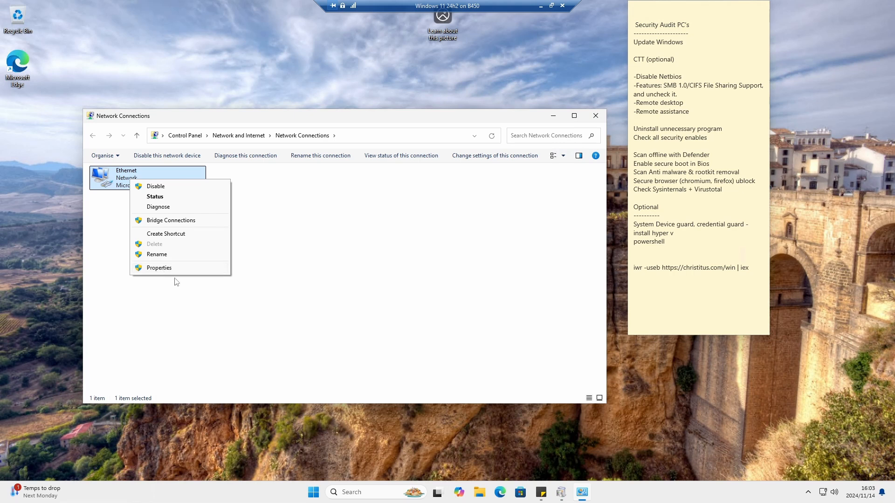
pyautogui.click(162, 268)
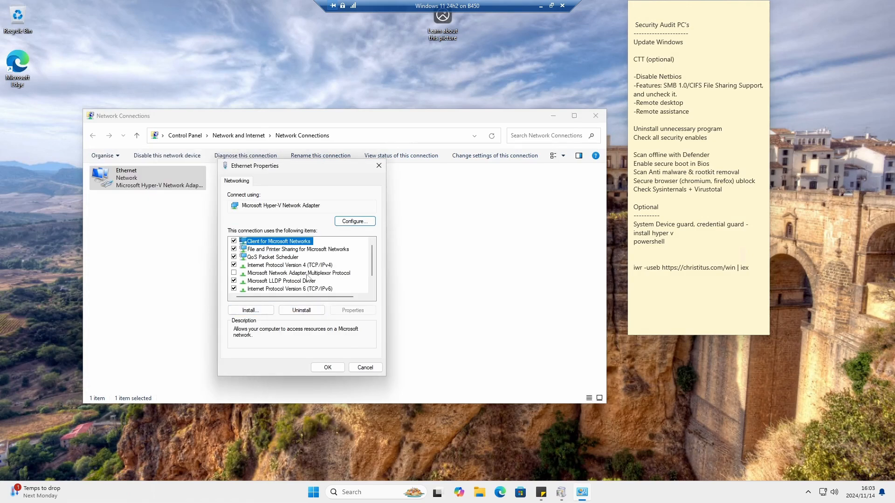
# Disable NetBIOS over TCP/IP in the advanced WINS settings of Internet Protocol Version 4, confirm, and close the network windows
pyautogui.click(300, 265)
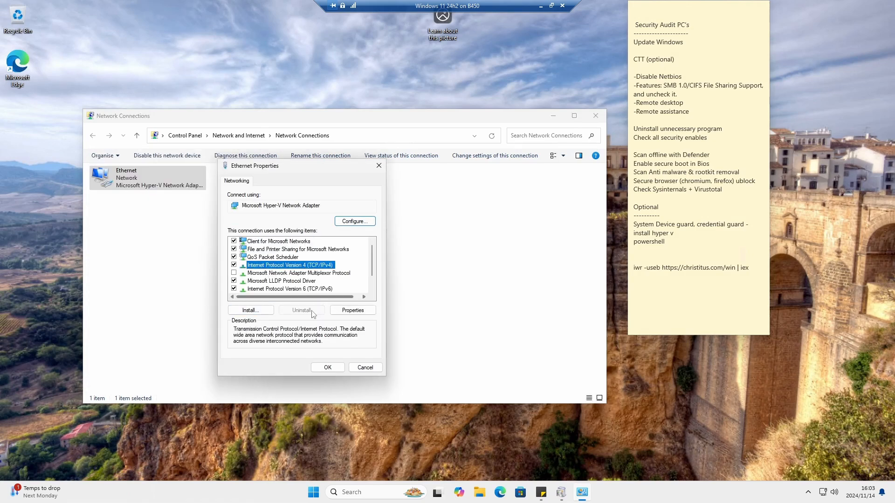
pyautogui.click(351, 311)
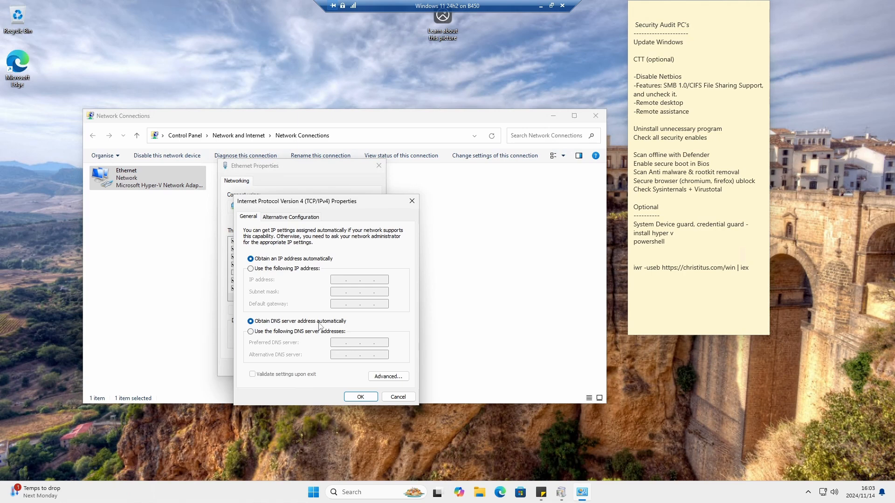
pyautogui.click(380, 377)
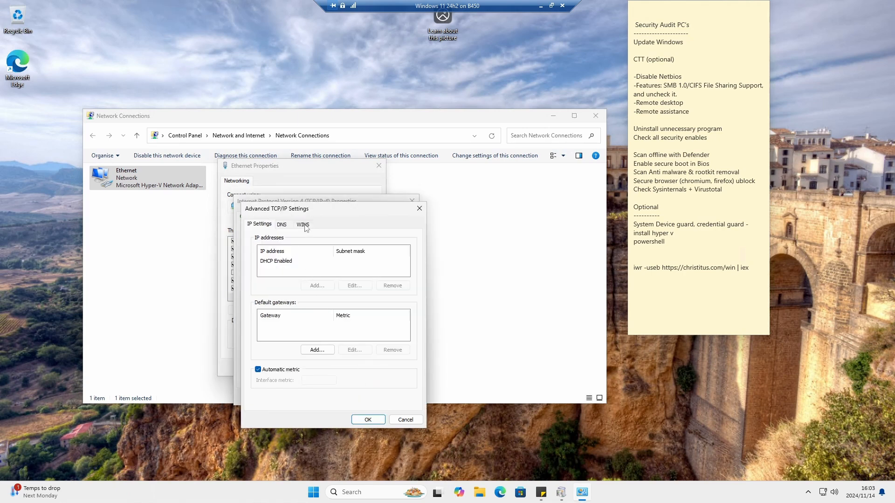
pyautogui.click(304, 225)
pyautogui.moveTo(352, 210); pyautogui.dragTo(357, 141)
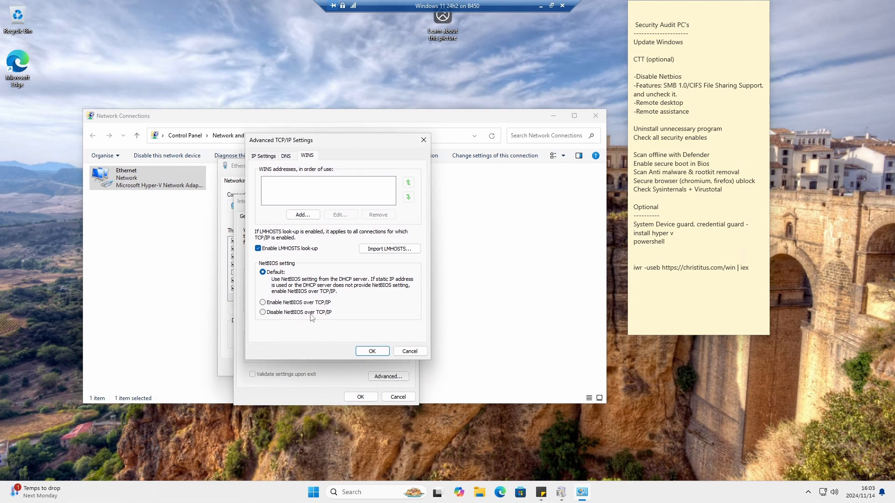
pyautogui.click(263, 315)
pyautogui.click(372, 351)
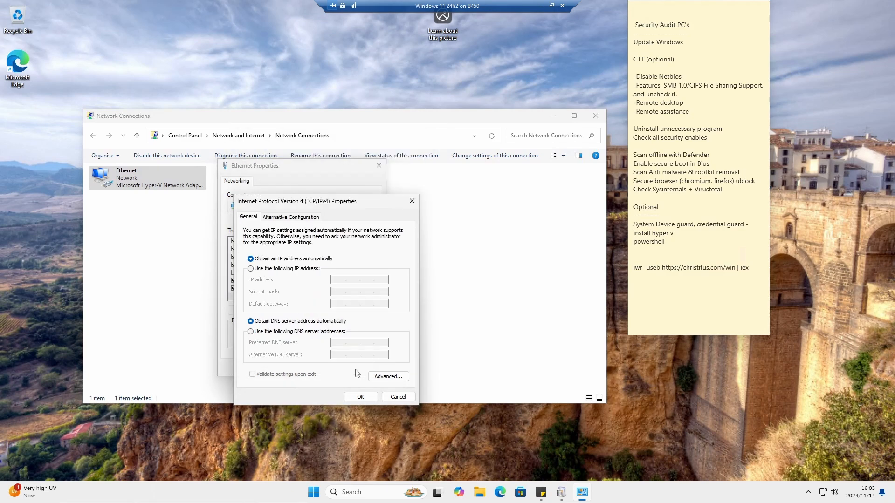
pyautogui.click(360, 396)
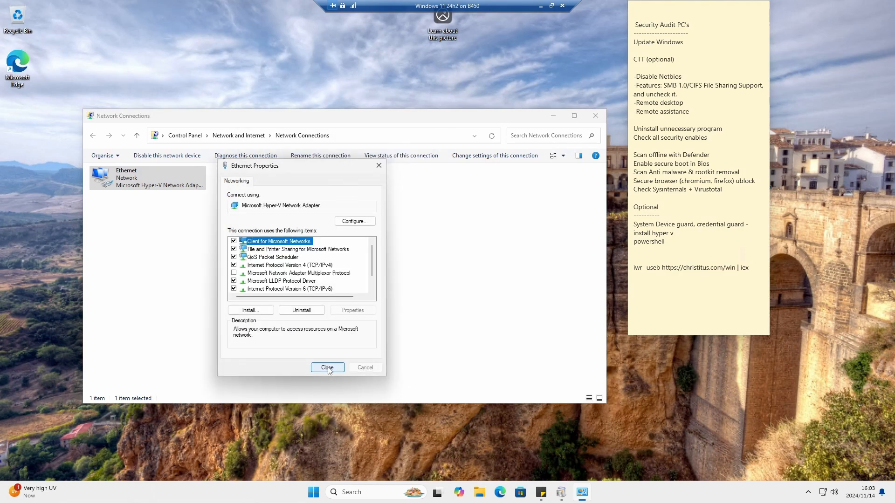
pyautogui.click(327, 367)
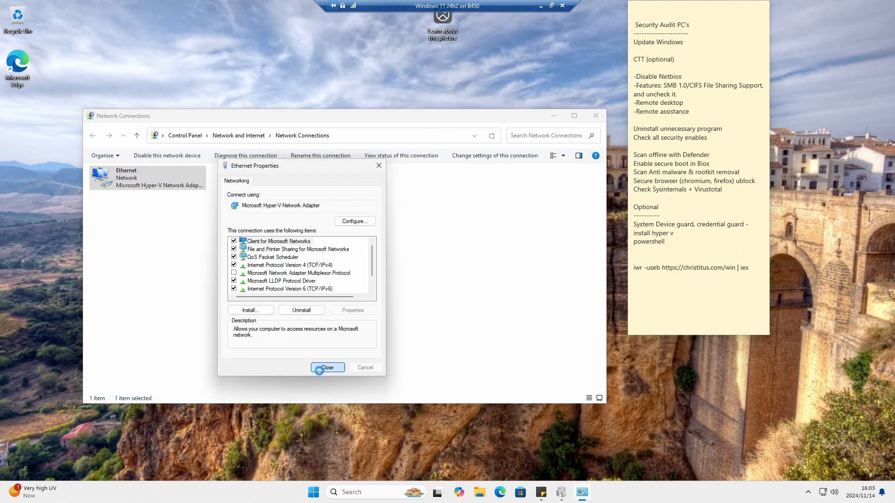
pyautogui.click(597, 117)
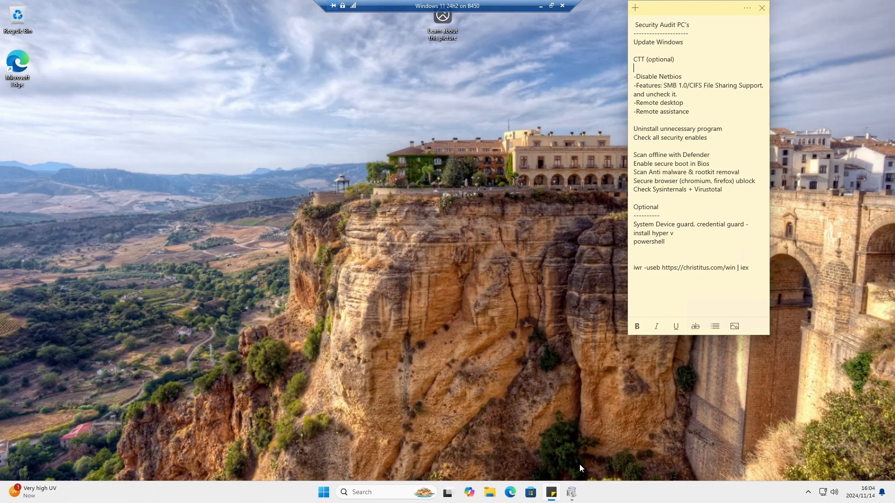
# Check in the virtual machine's Windows Features whether SMB 1.0/CIFS File Sharing Support is turned off, and review the neighbouring features
pyautogui.click(573, 494)
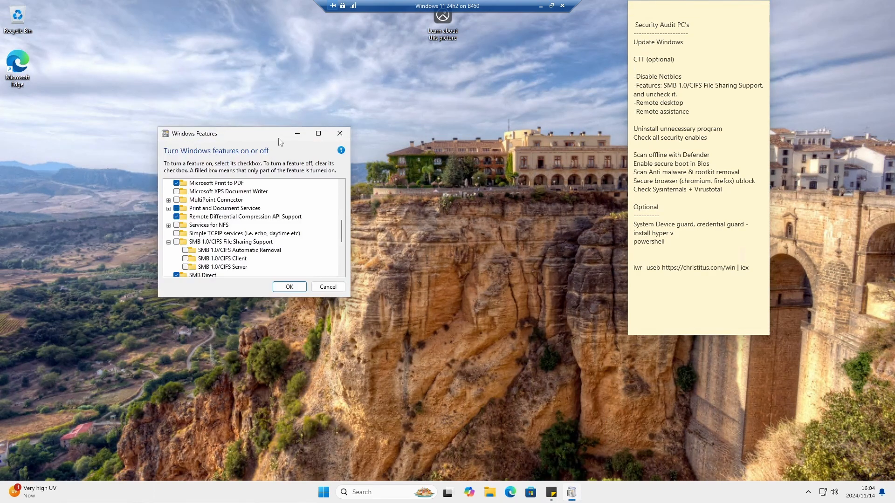
pyautogui.moveTo(259, 139); pyautogui.dragTo(325, 144)
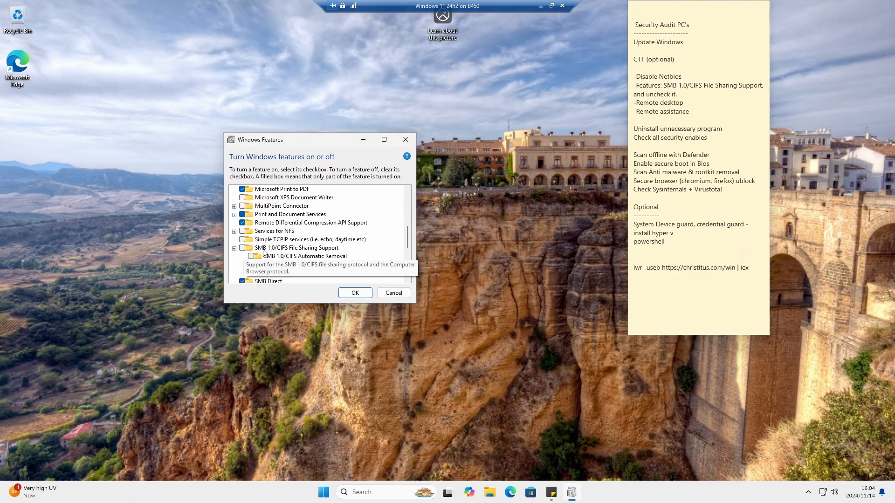
pyautogui.doubleClick(261, 248)
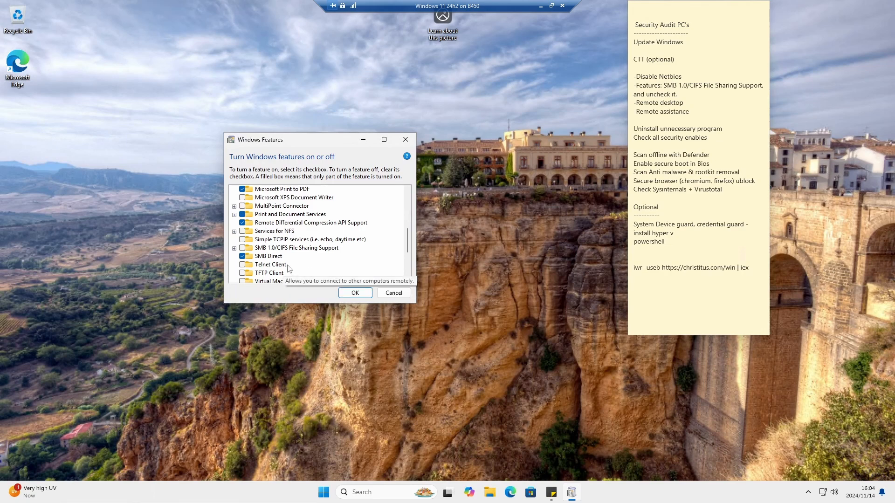
pyautogui.scroll(-3, 299, 254)
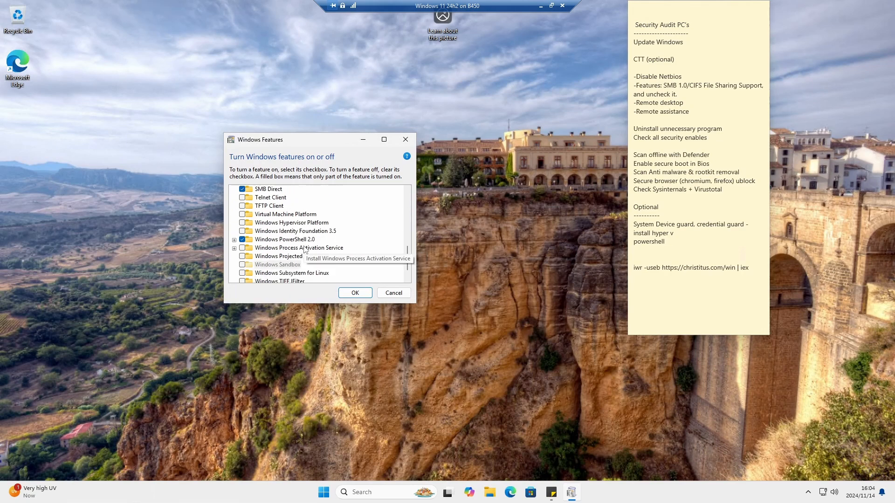
pyautogui.scroll(-1, 308, 250)
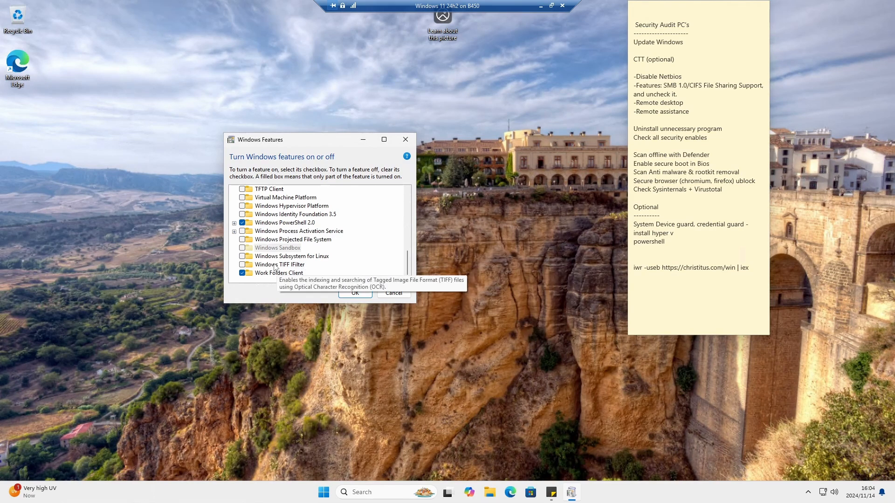
pyautogui.scroll(1, 275, 266)
pyautogui.scroll(1, 275, 266)
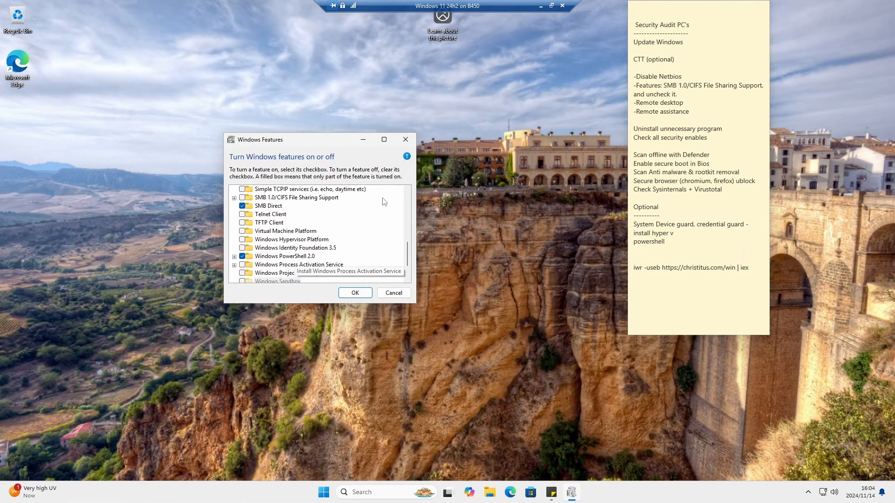
# Switch to the host PC, close its update settings and review the optional features listed in its Windows Features window
pyautogui.click(541, 6)
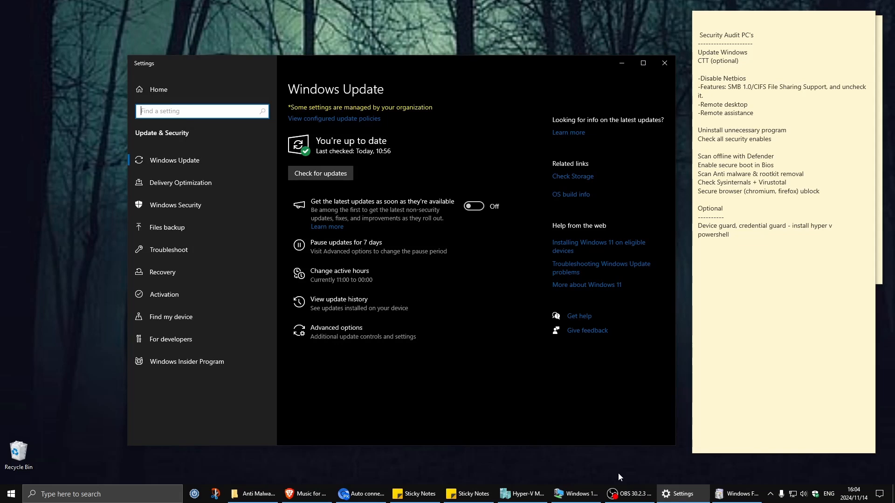
pyautogui.click(665, 63)
pyautogui.click(725, 500)
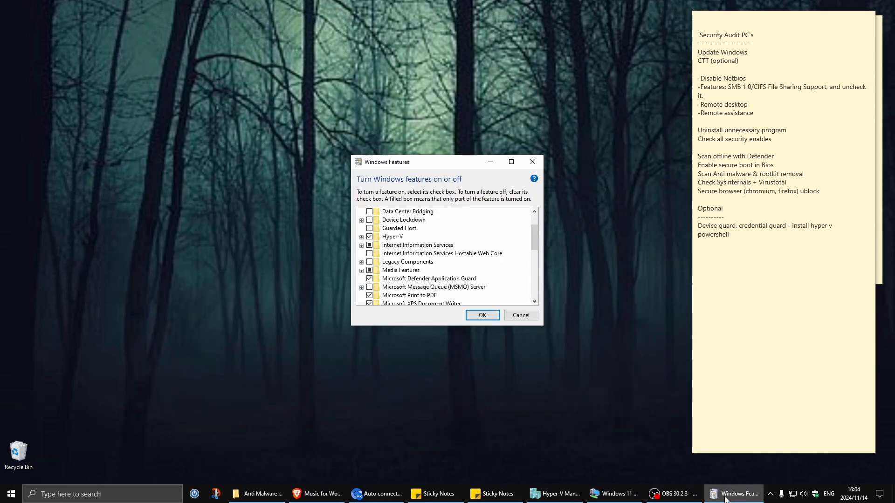
pyautogui.scroll(-7, 473, 272)
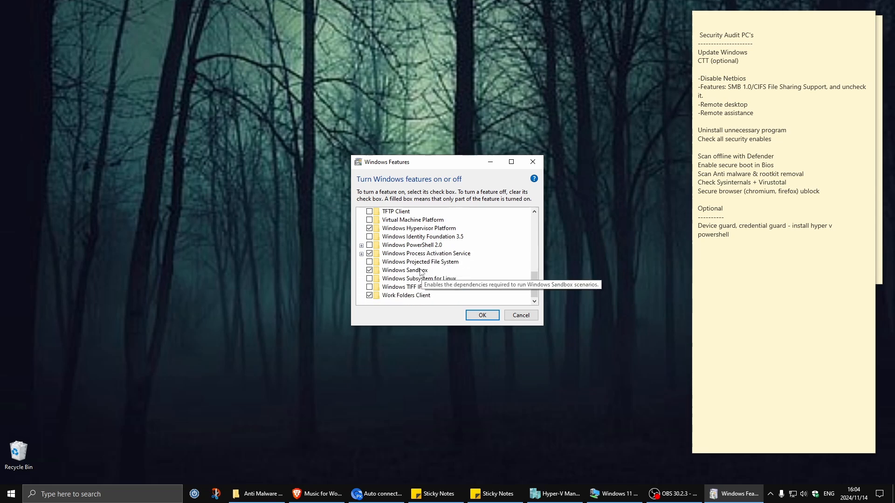
# Return to the Windows 11 24h2 virtual machine, turn off Windows PowerShell 2.0 in Windows Features and apply the change
pyautogui.click(615, 495)
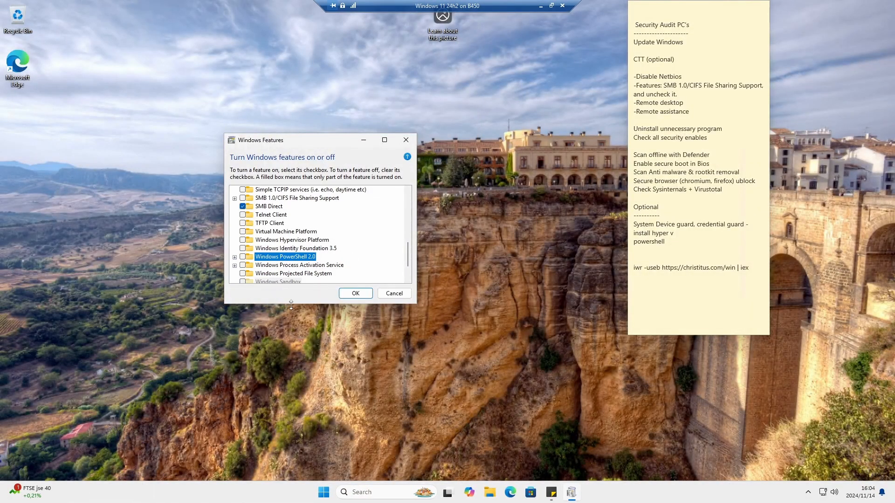
pyautogui.click(348, 296)
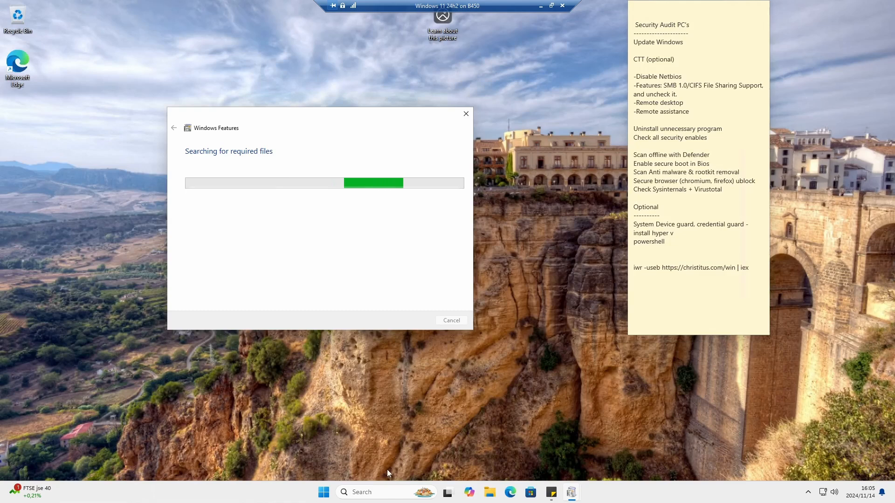
pyautogui.click(383, 492)
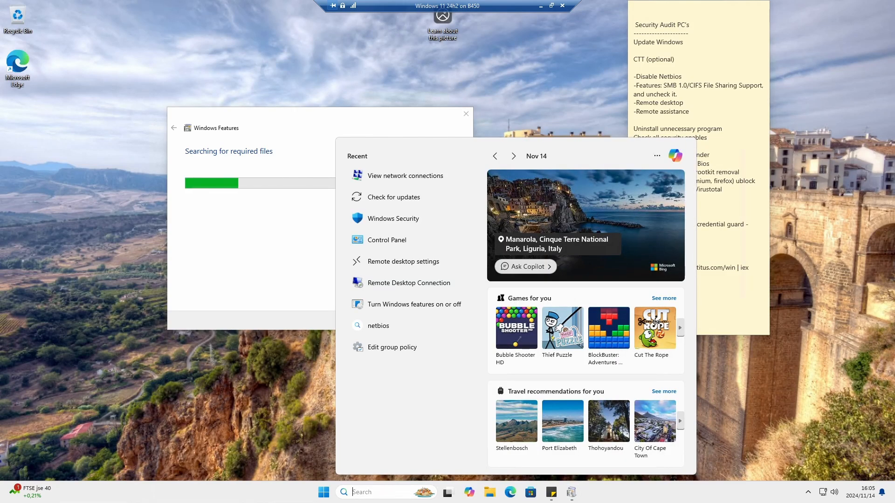
pyautogui.write('remote')
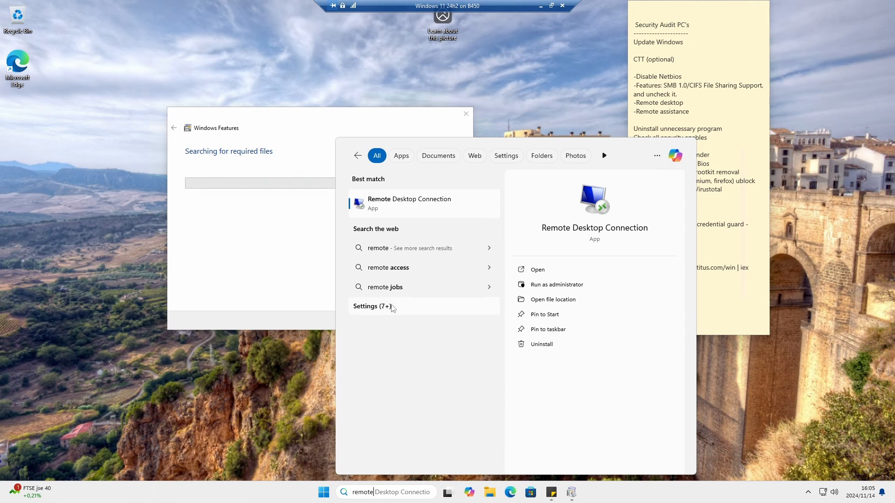
pyautogui.click(408, 205)
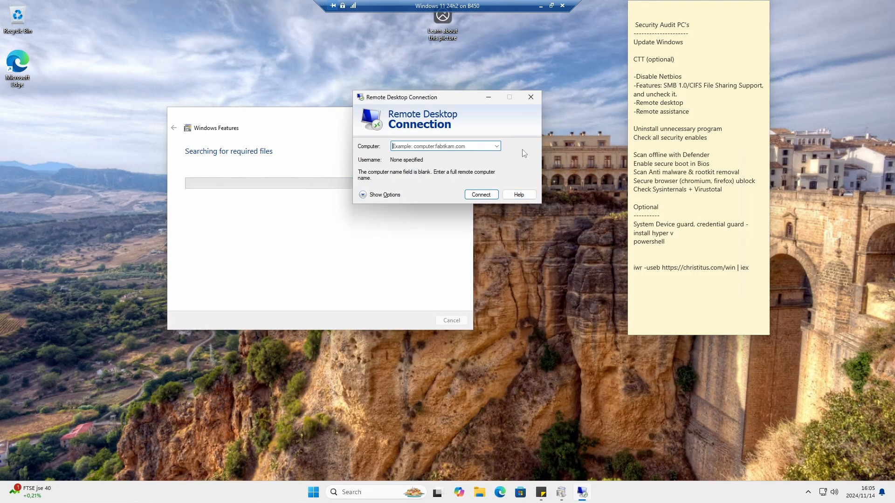
pyautogui.click(531, 97)
# Search for "remote desk" and open the Remote Desktop settings to check whether Remote Desktop is turned off
pyautogui.click(366, 497)
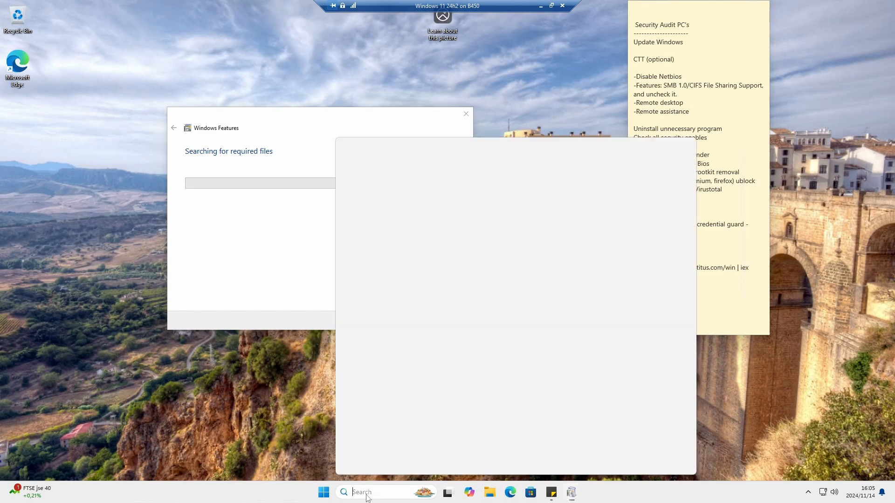
pyautogui.write('remot')
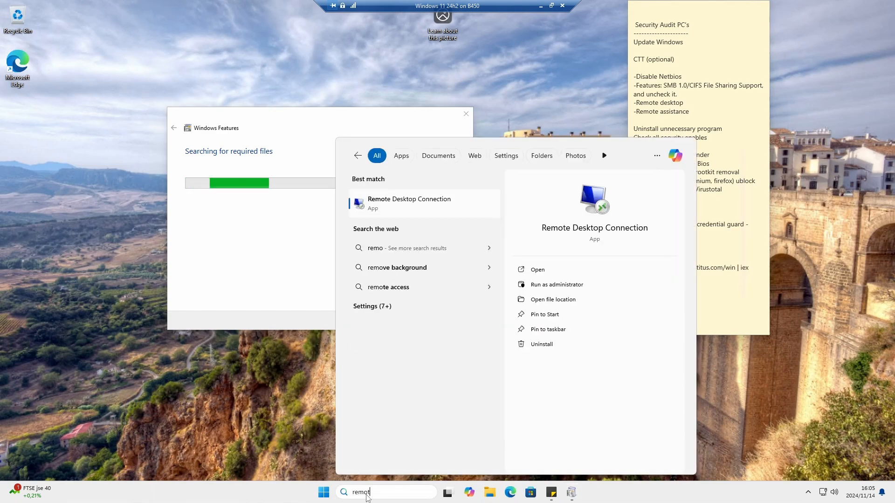
pyautogui.write('e desk')
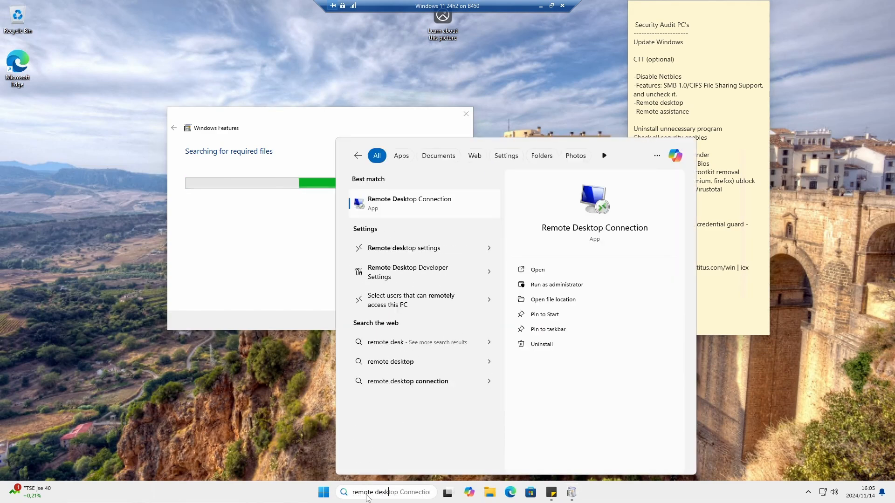
pyautogui.click(438, 253)
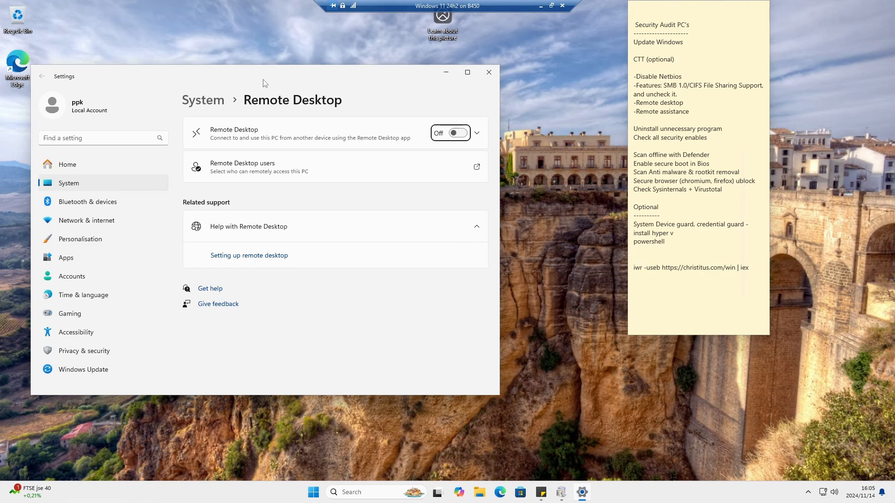
pyautogui.moveTo(255, 76); pyautogui.dragTo(323, 92)
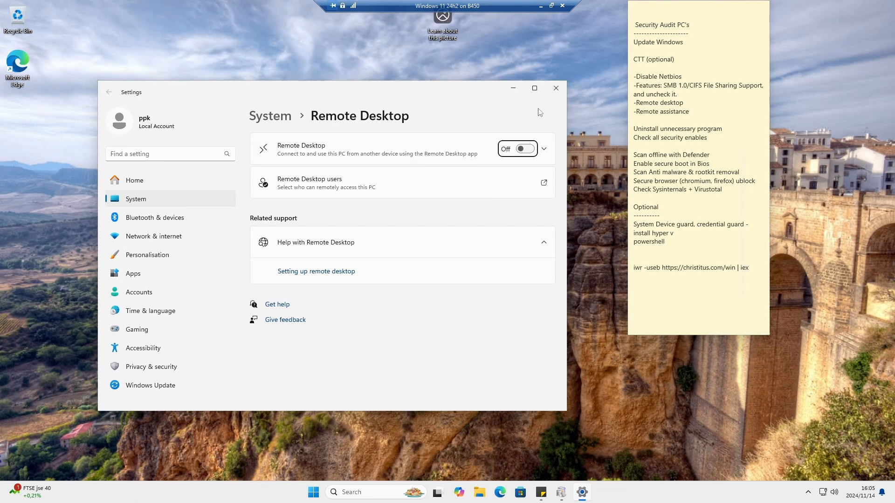
# Find the Remote Assistance option with "remote assist", disallow Remote Assistance connections to this computer, confirm and close the settings
pyautogui.click(164, 154)
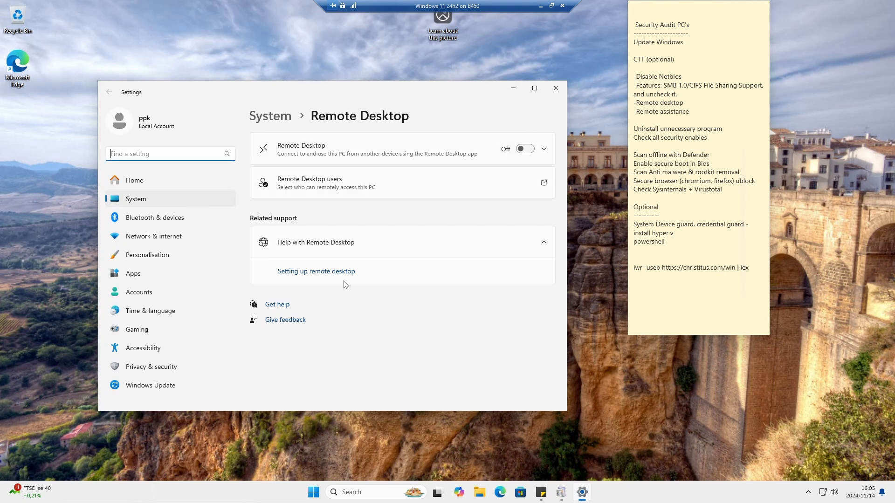
pyautogui.write('remote assist')
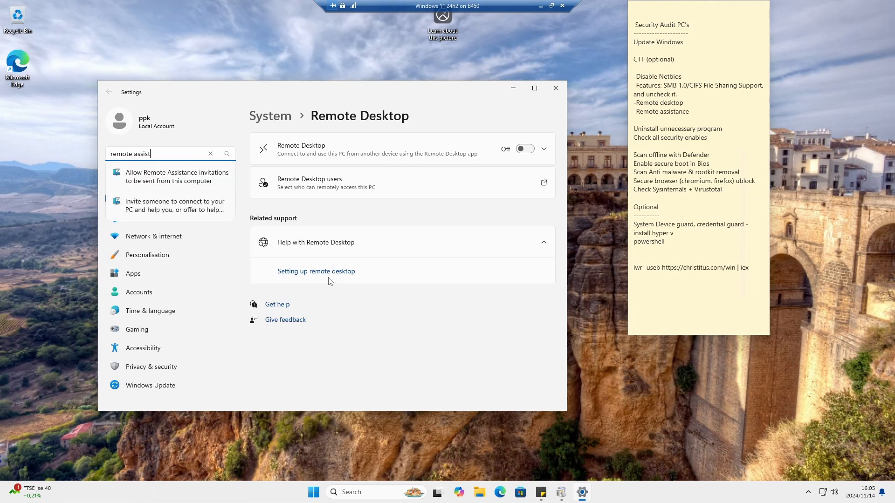
pyautogui.click(172, 181)
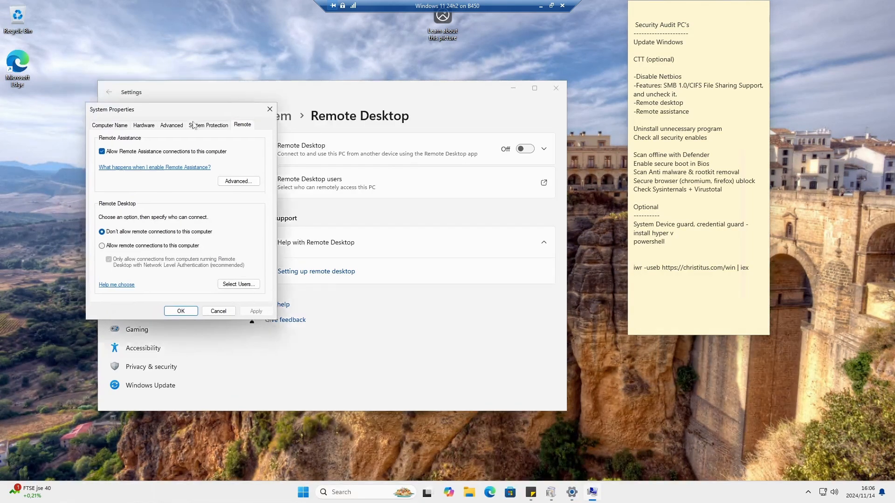
pyautogui.moveTo(190, 114); pyautogui.dragTo(273, 173)
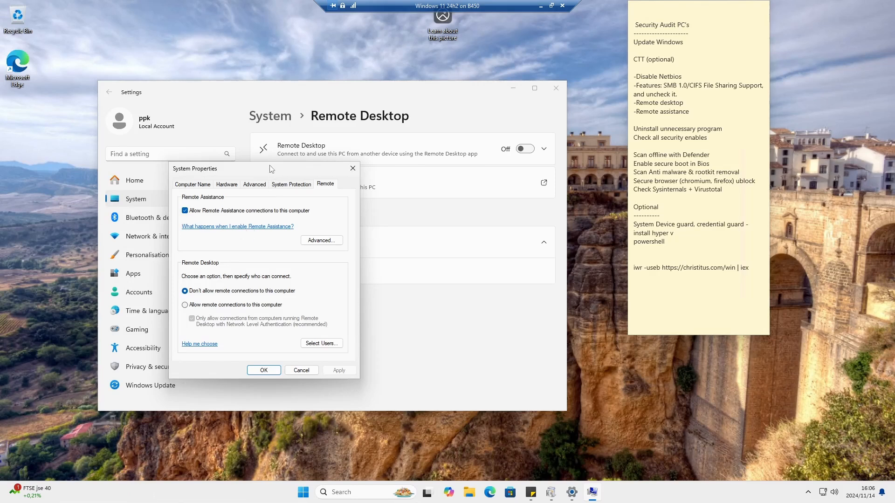
pyautogui.moveTo(268, 173); pyautogui.dragTo(282, 168)
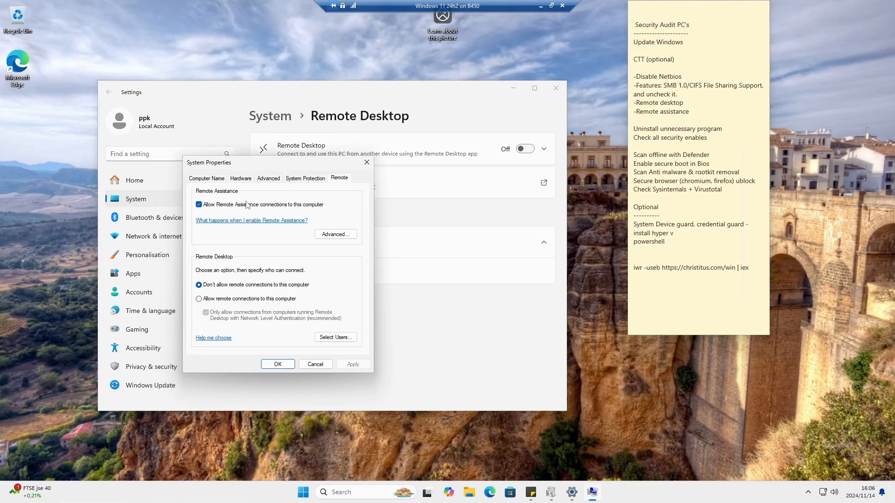
pyautogui.click(199, 205)
pyautogui.click(350, 366)
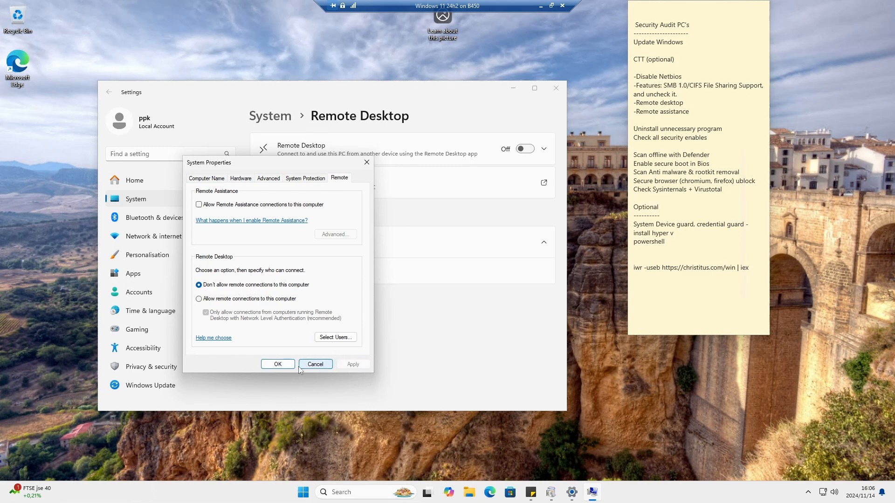
pyautogui.click(271, 366)
pyautogui.moveTo(480, 92); pyautogui.dragTo(436, 85)
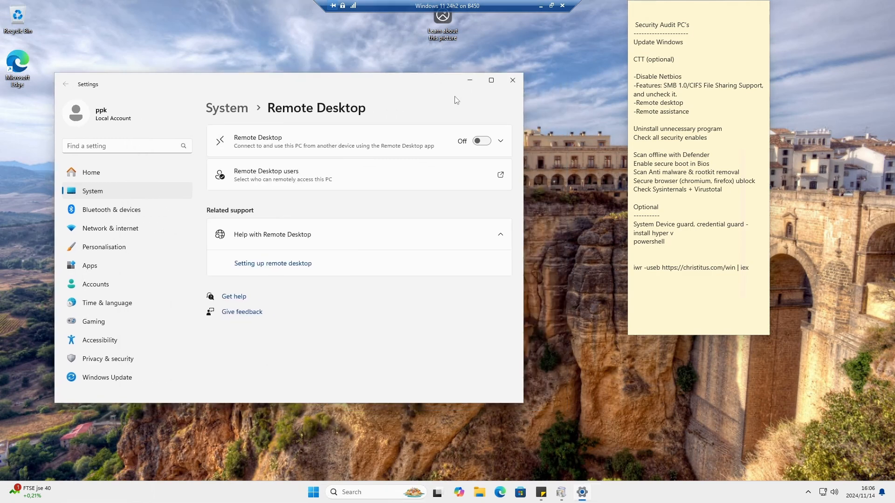
pyautogui.click(511, 86)
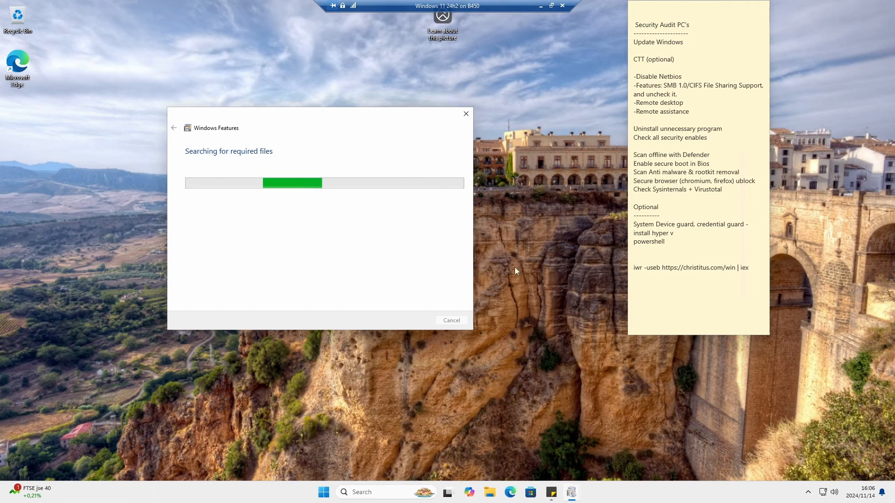
# Review the installed programs under Programs and Features in the Control Panel for unnecessary software, and minimize the window
pyautogui.click(362, 494)
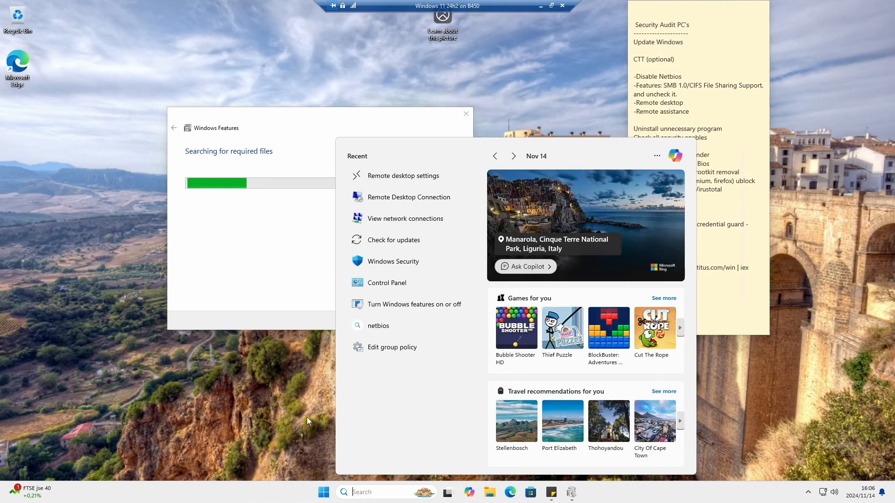
pyautogui.click(400, 284)
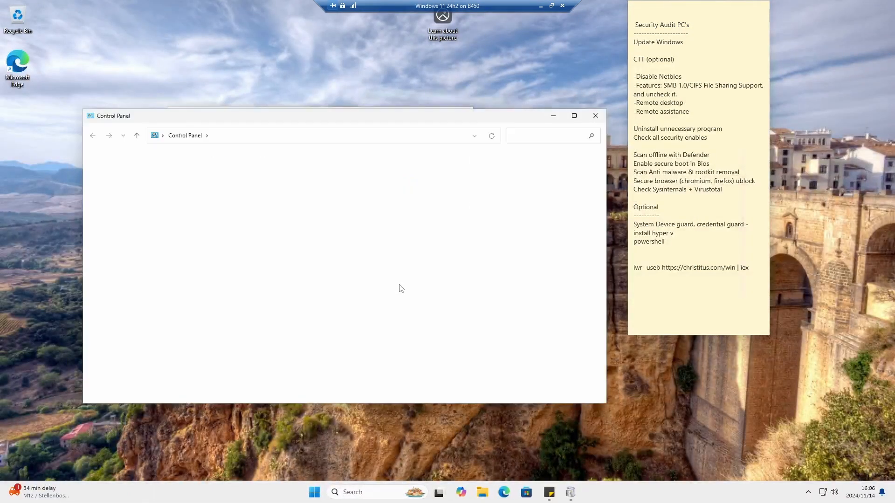
pyautogui.click(236, 292)
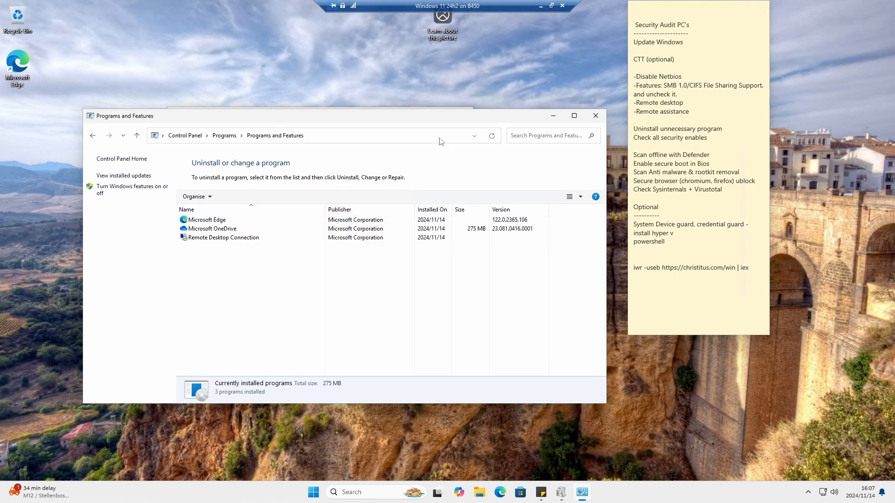
pyautogui.moveTo(451, 122); pyautogui.dragTo(409, 122)
pyautogui.click(553, 116)
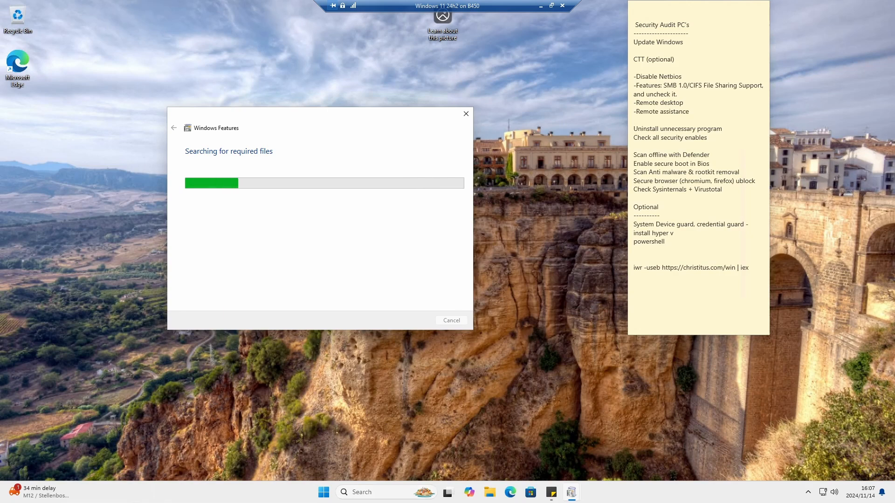
# Open Windows Security and move the sticky note checklist clear of its window
pyautogui.click(363, 496)
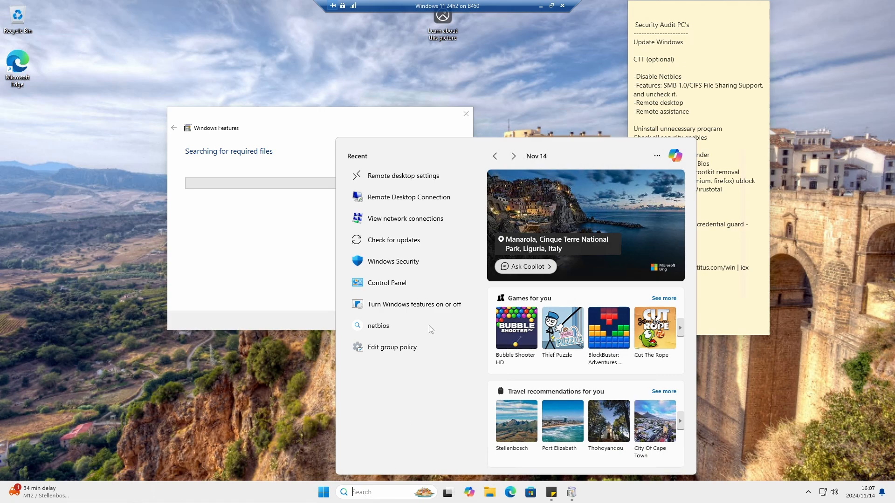
pyautogui.click(385, 262)
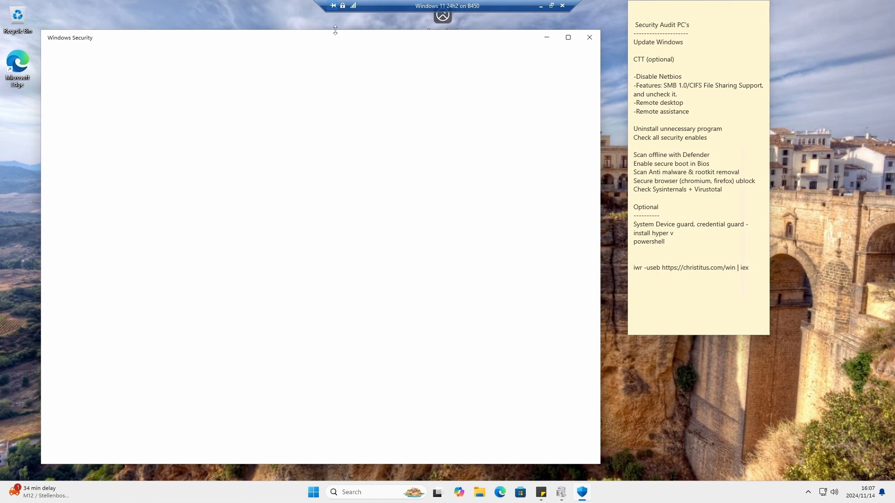
pyautogui.moveTo(320, 34); pyautogui.dragTo(344, 35)
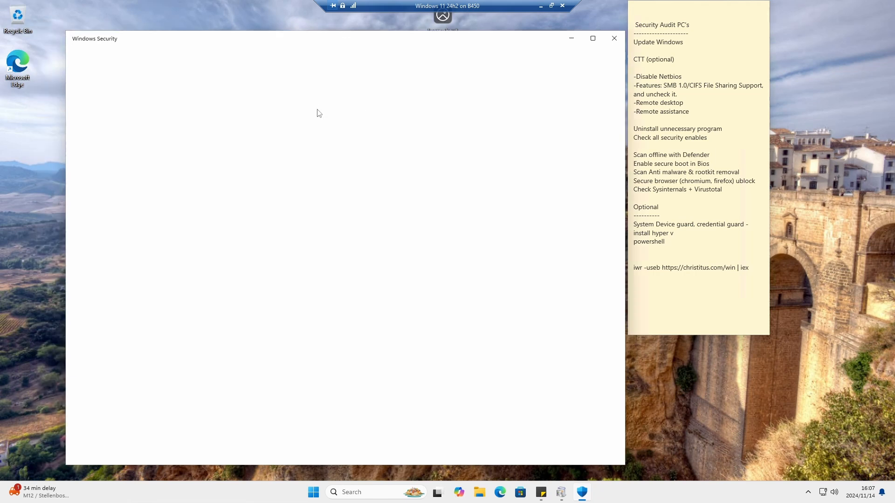
pyautogui.click(686, 10)
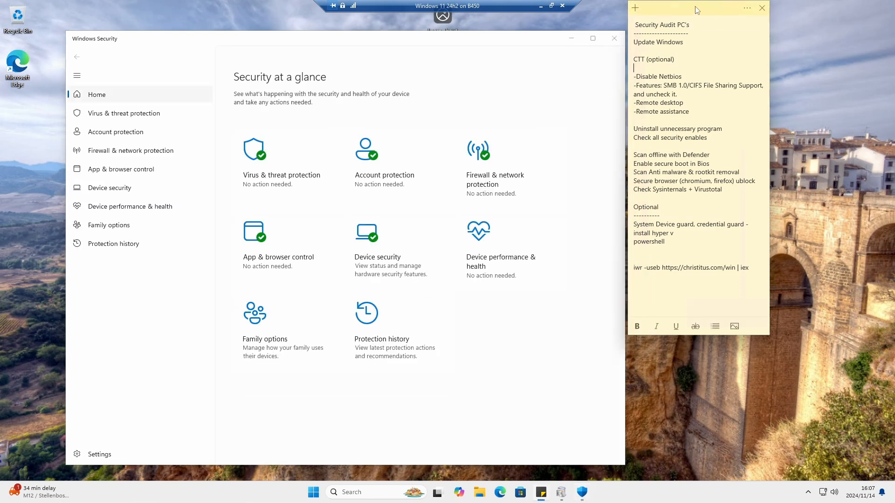
pyautogui.moveTo(697, 10); pyautogui.dragTo(810, 14)
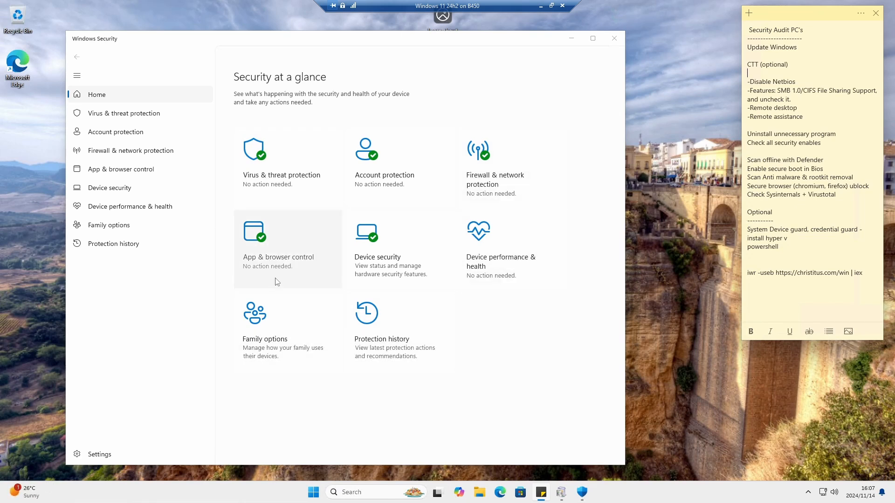
# Review the Virus & threat protection settings, from real-time protection through Tamper Protection to exclusions
pyautogui.click(298, 188)
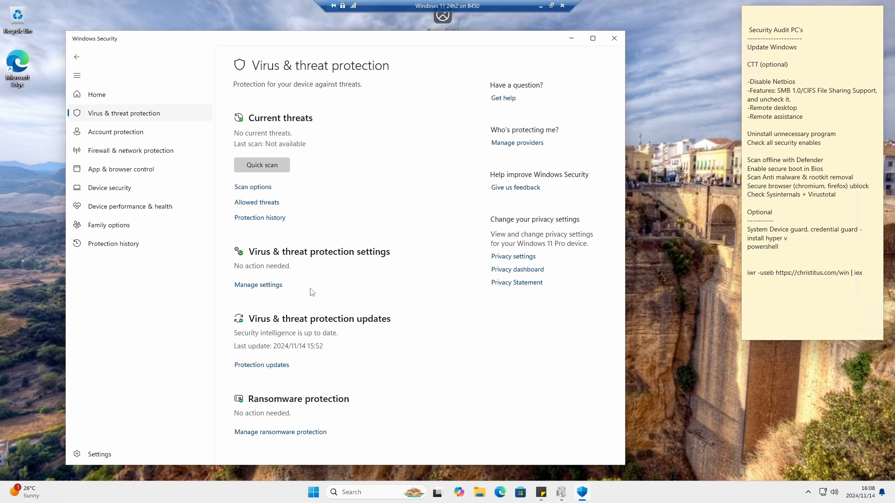
pyautogui.click(269, 286)
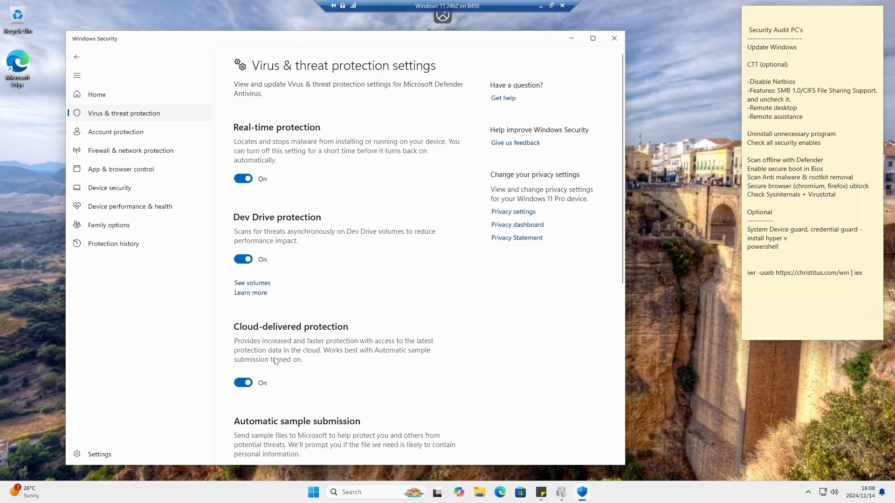
pyautogui.scroll(-6, 344, 343)
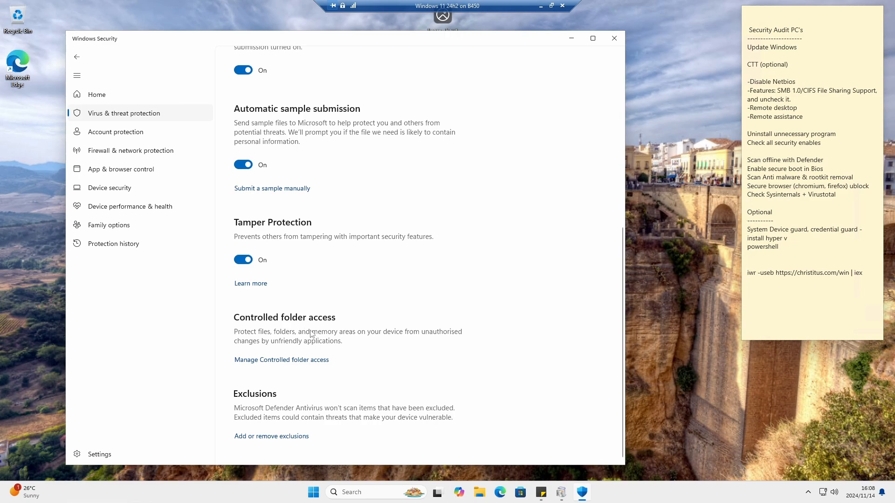
# Turn on Controlled folder access under Ransomware protection, allow the change, and return to the Virus & threat protection overview
pyautogui.click(304, 361)
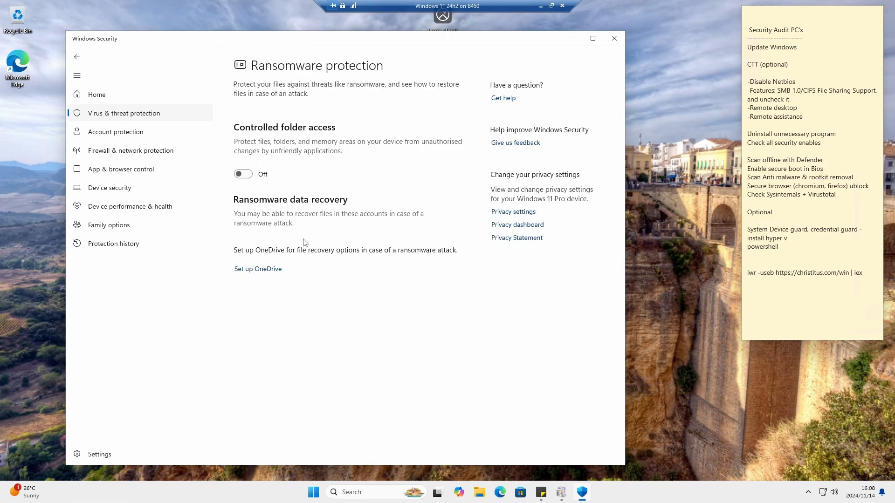
pyautogui.click(244, 174)
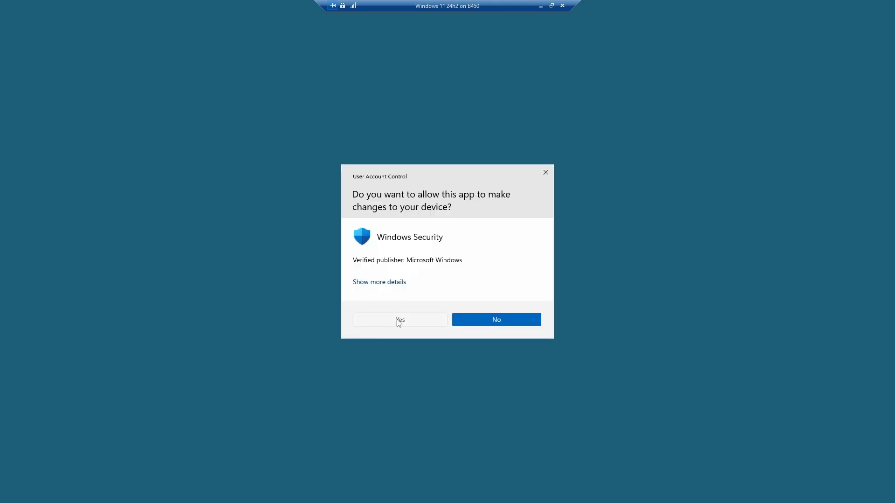
pyautogui.click(398, 322)
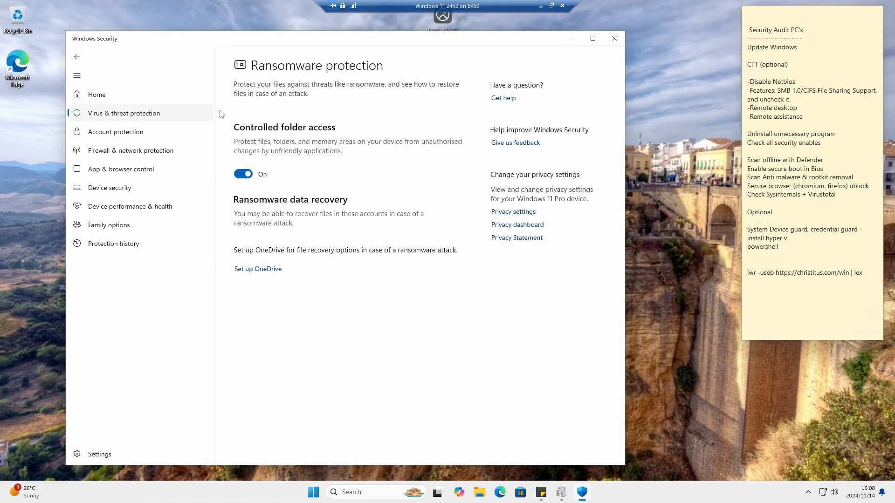
pyautogui.click(77, 59)
pyautogui.click(77, 59)
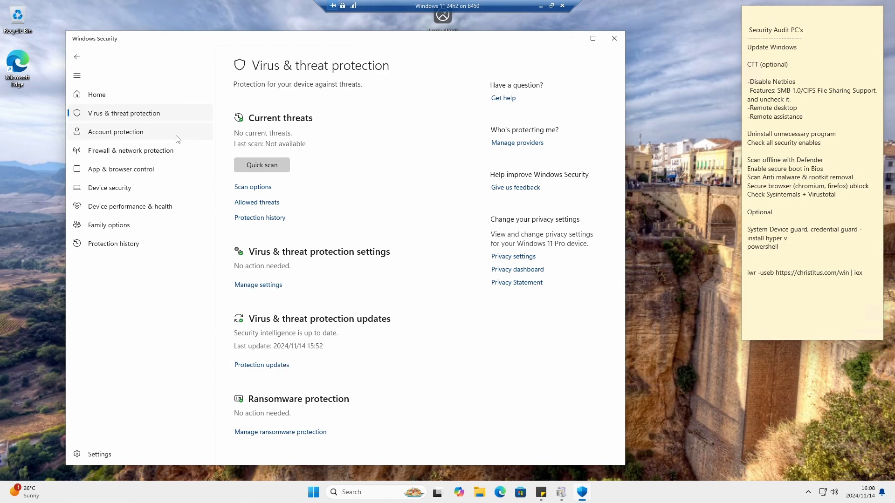
# Review the Account protection page and the firewall settings of the domain network
pyautogui.click(126, 134)
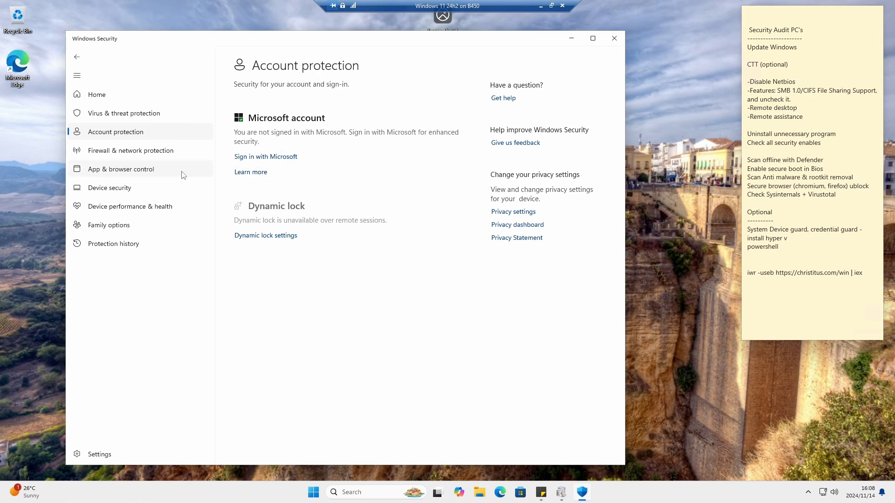
pyautogui.click(146, 156)
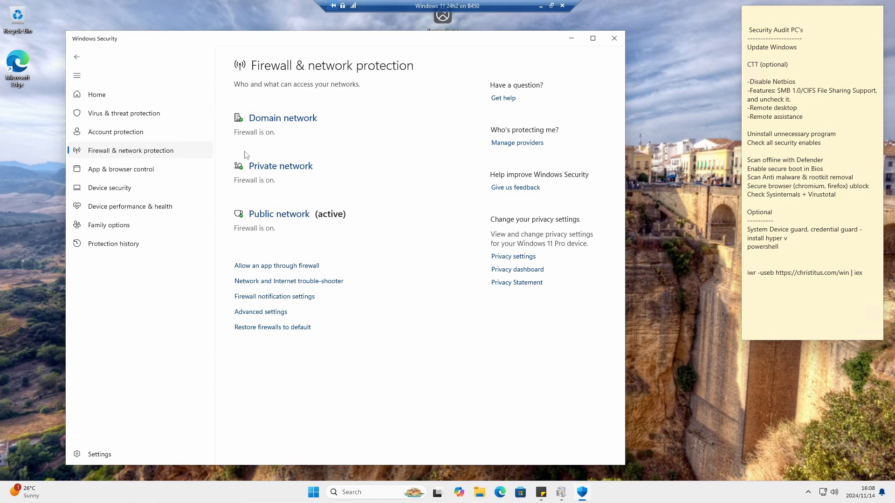
pyautogui.click(300, 120)
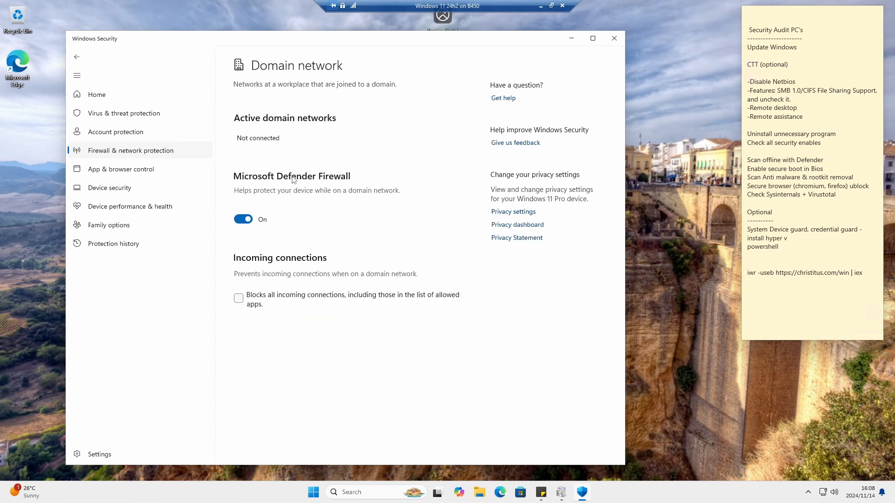
pyautogui.click(76, 57)
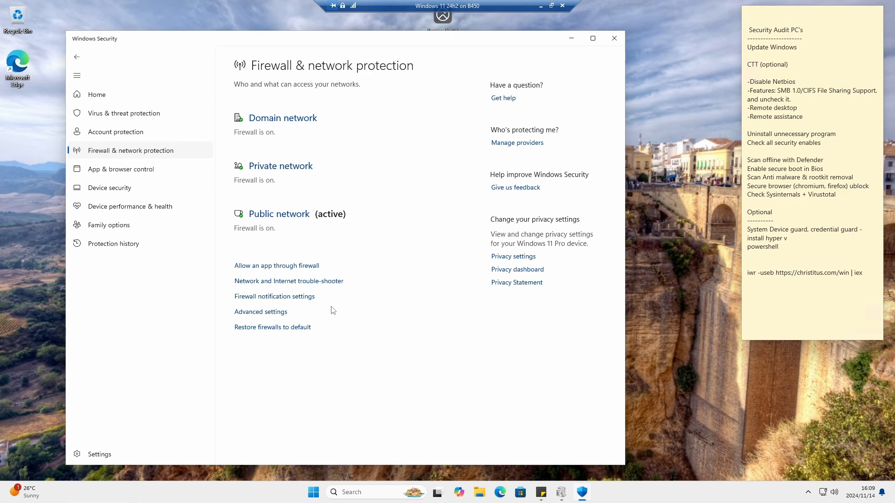
# Block all incoming connections on the public network, including those in the list of allowed apps, and allow the change
pyautogui.click(292, 219)
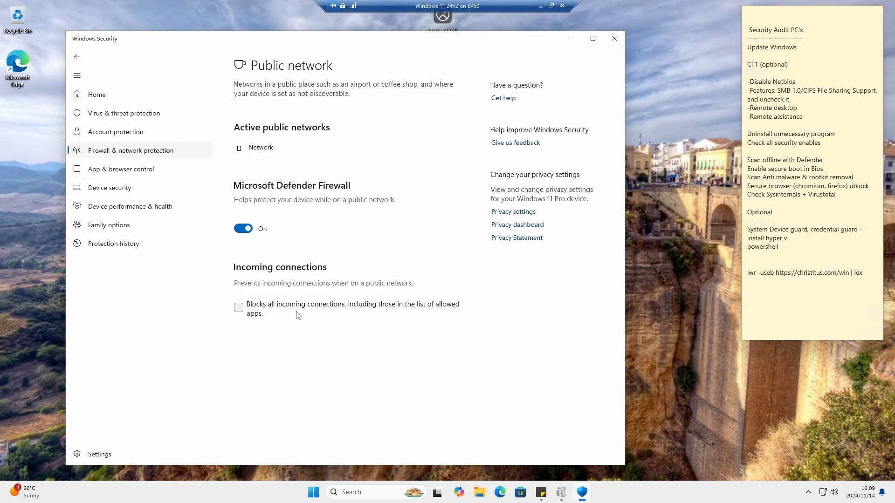
pyautogui.click(238, 308)
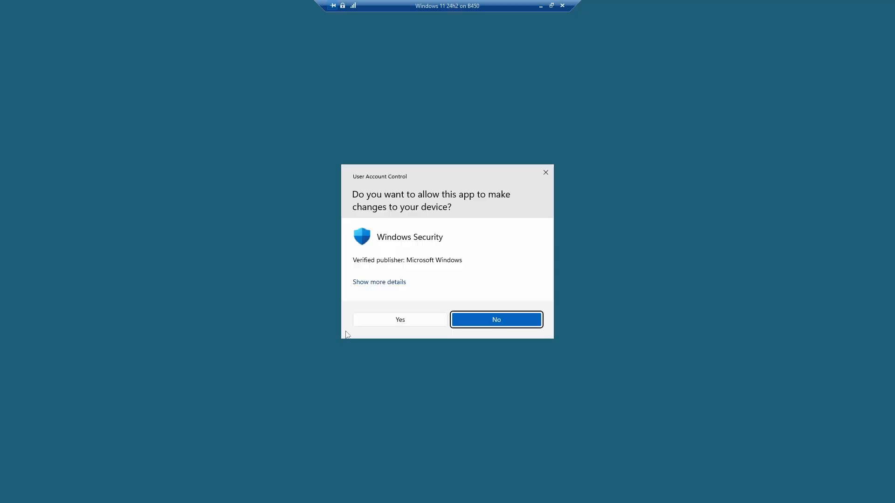
pyautogui.click(381, 320)
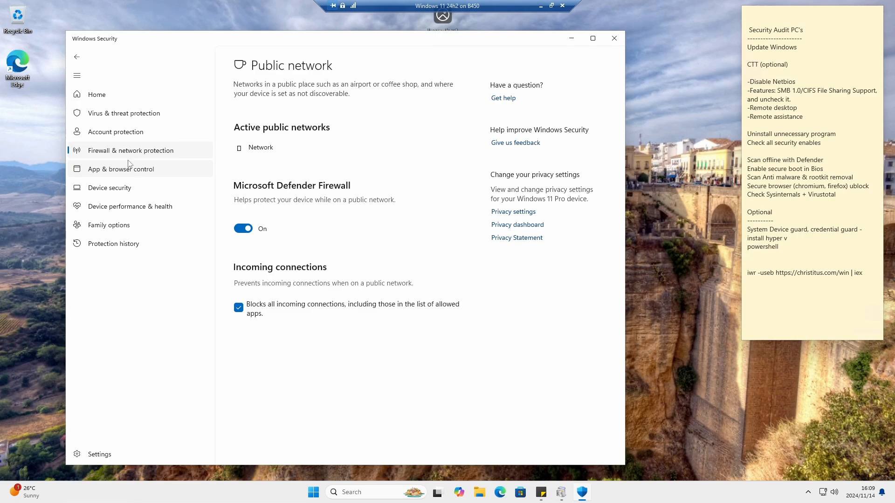
pyautogui.click(76, 59)
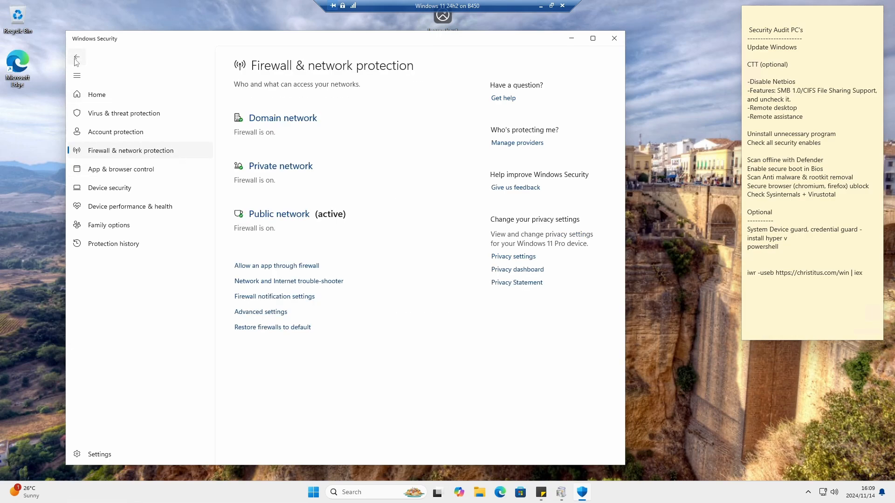
# Check the Smart App Control settings, and turn on Potentially unwanted app blocking in the reputation-based protection settings
pyautogui.click(129, 171)
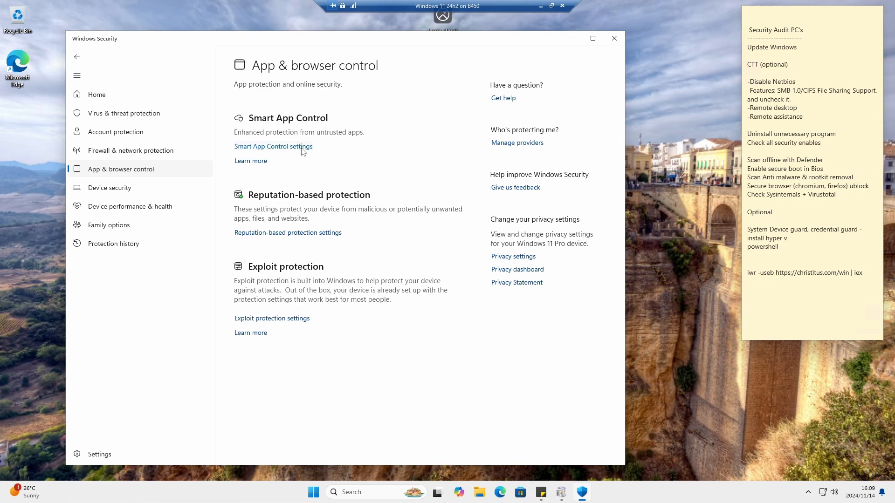
pyautogui.click(289, 147)
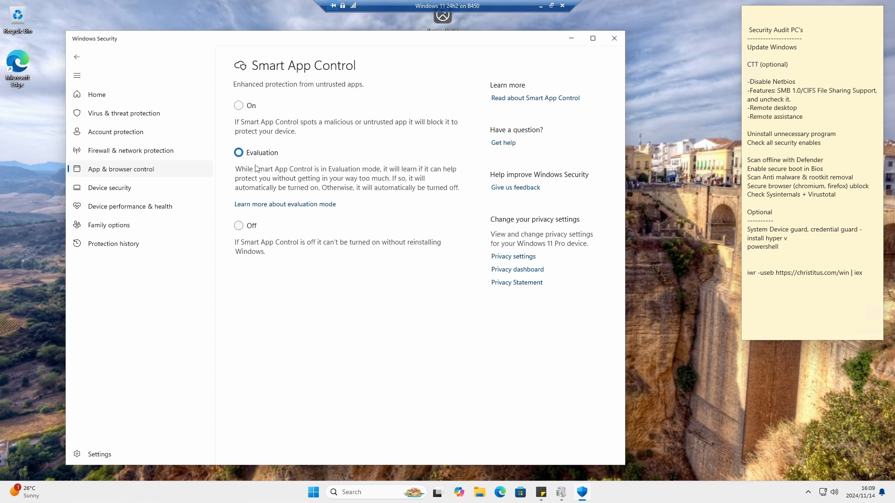
pyautogui.click(78, 57)
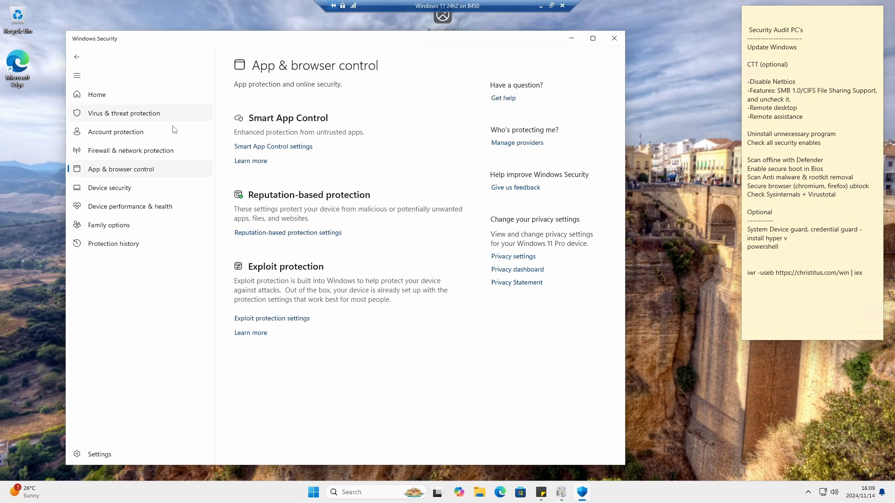
pyautogui.click(281, 234)
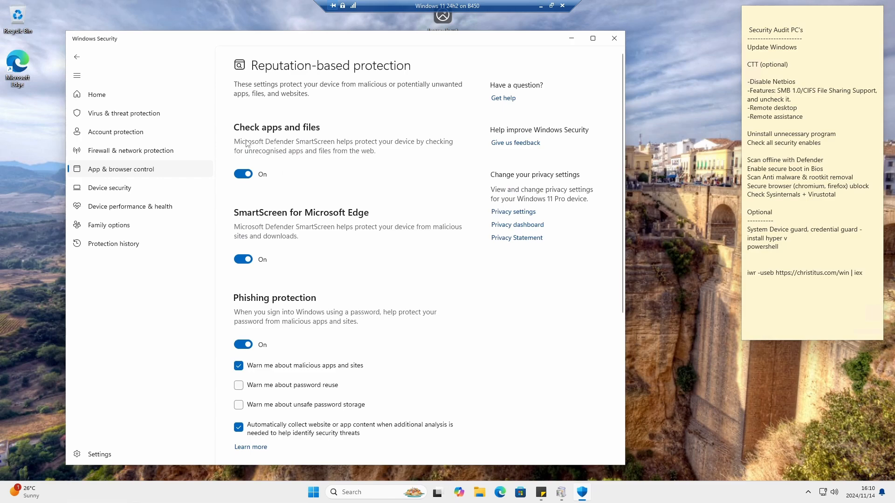
pyautogui.scroll(-5, 382, 262)
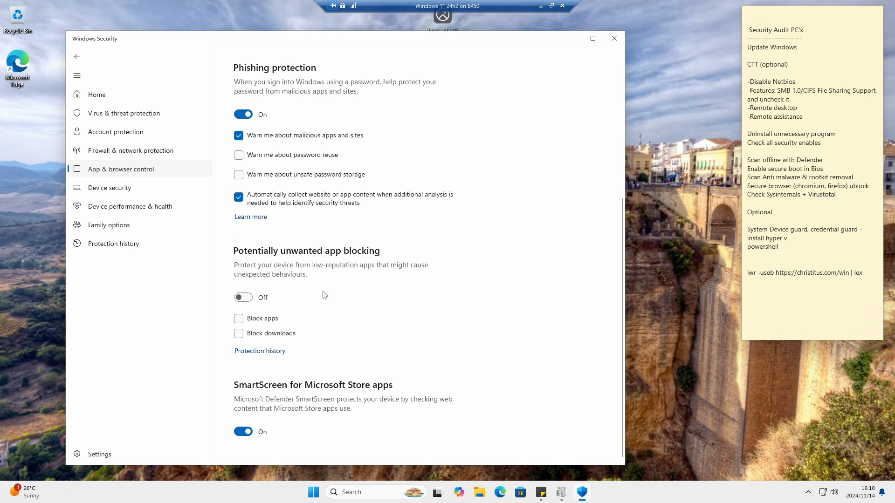
pyautogui.click(246, 298)
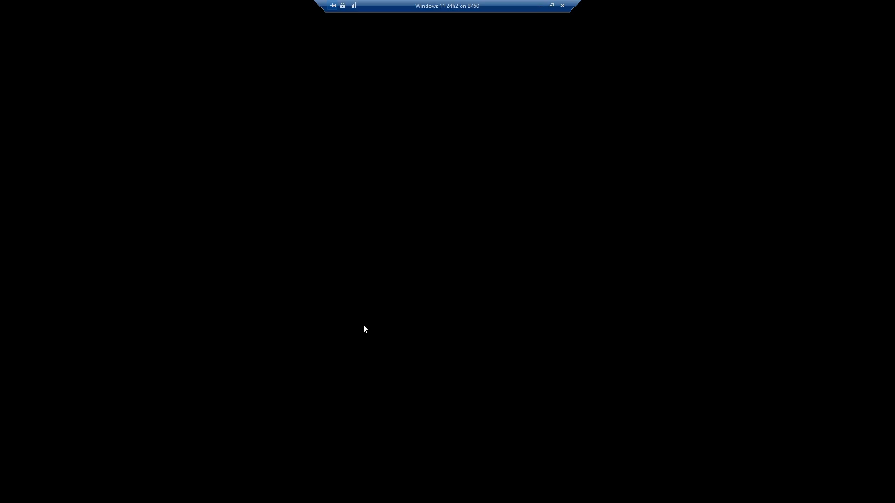
pyautogui.click(384, 319)
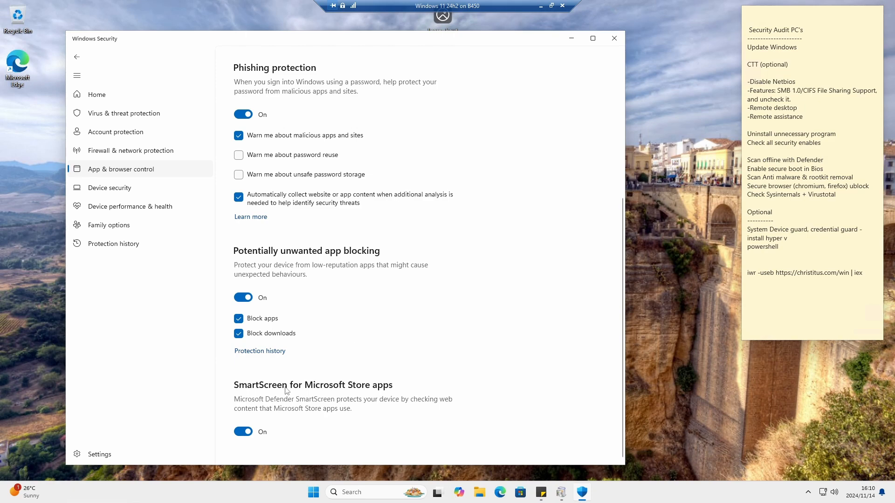
pyautogui.scroll(5, 287, 252)
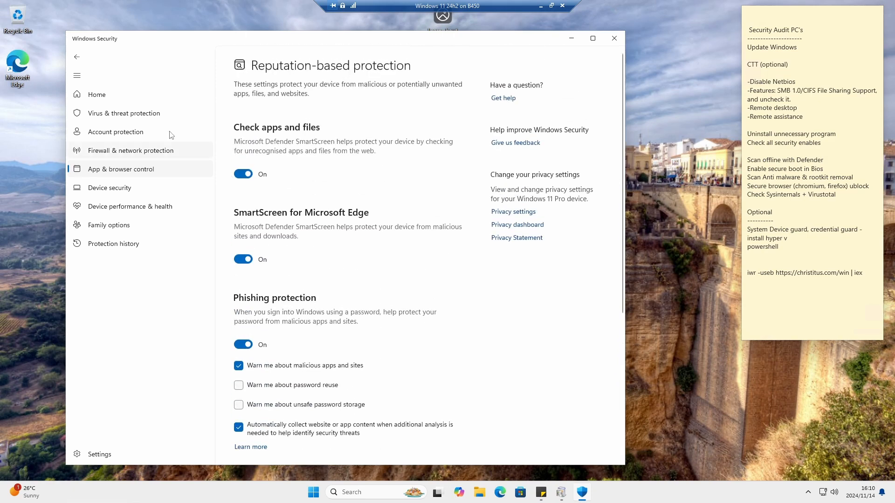
pyautogui.click(77, 57)
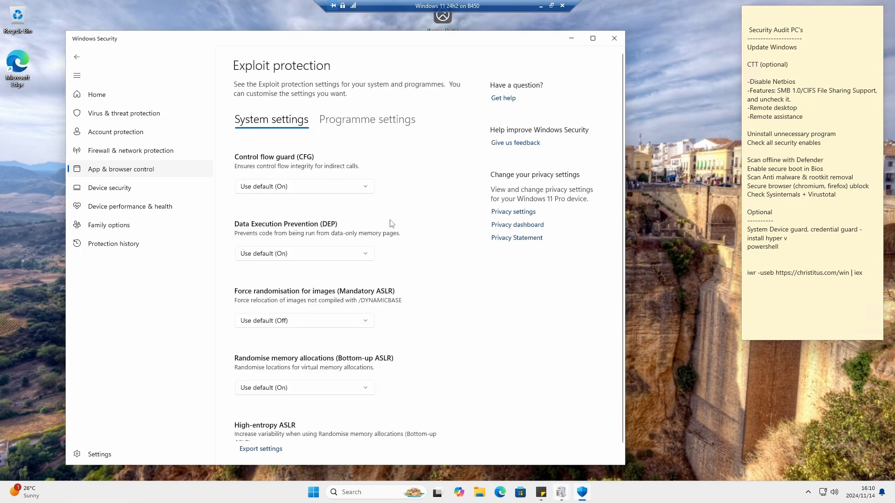
# Set Force randomisation for images (Mandatory ASLR) to On by default in the Exploit protection system settings, and review the other options
pyautogui.scroll(-3, 391, 223)
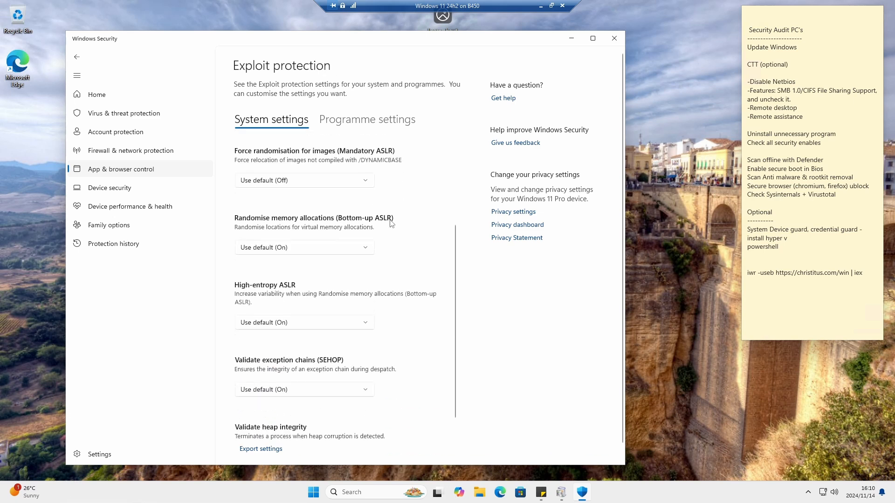
pyautogui.scroll(2, 391, 224)
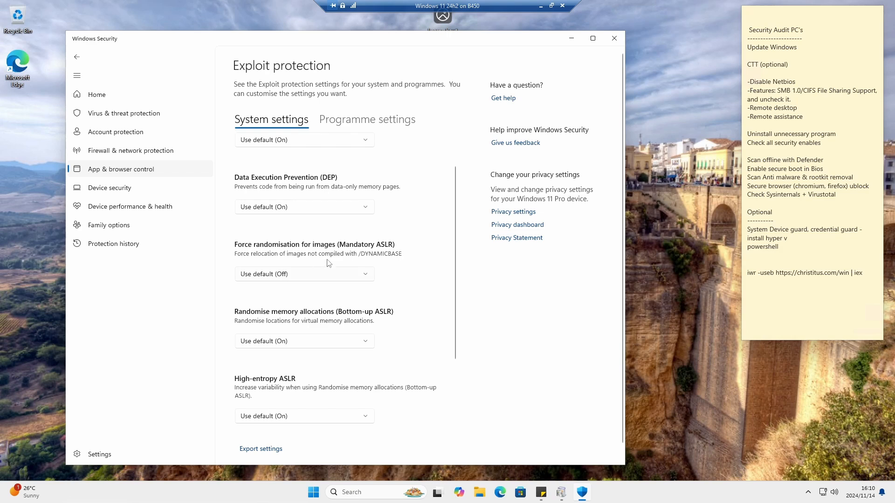
pyautogui.click(366, 278)
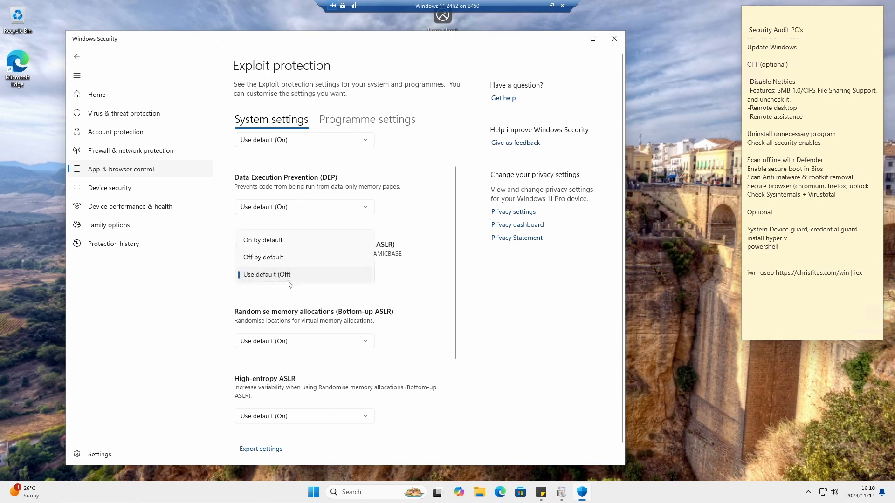
pyautogui.click(274, 259)
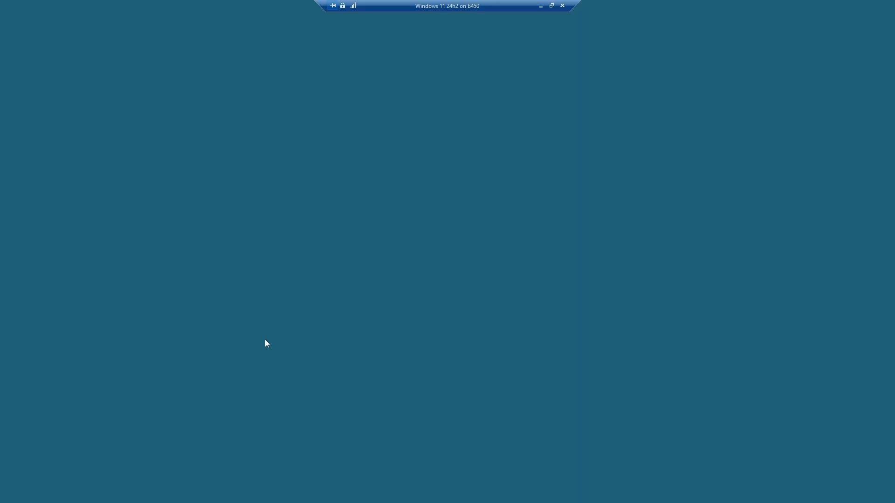
pyautogui.click(384, 322)
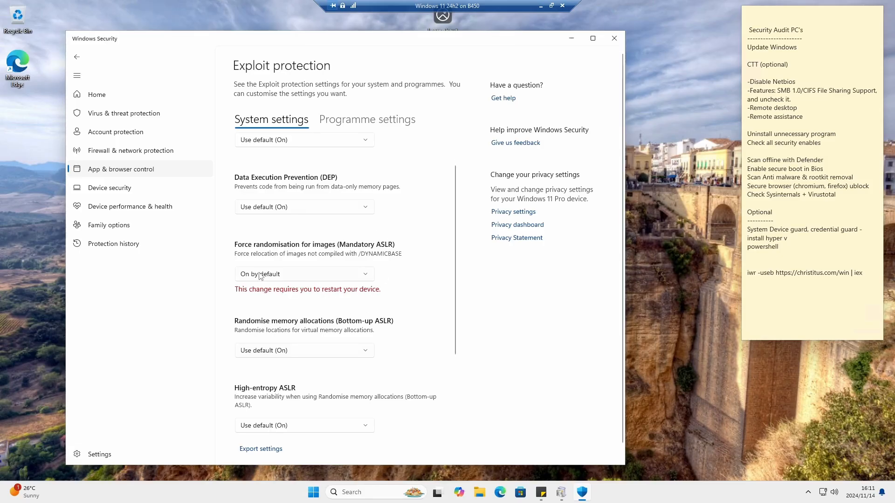
pyautogui.scroll(-3, 415, 273)
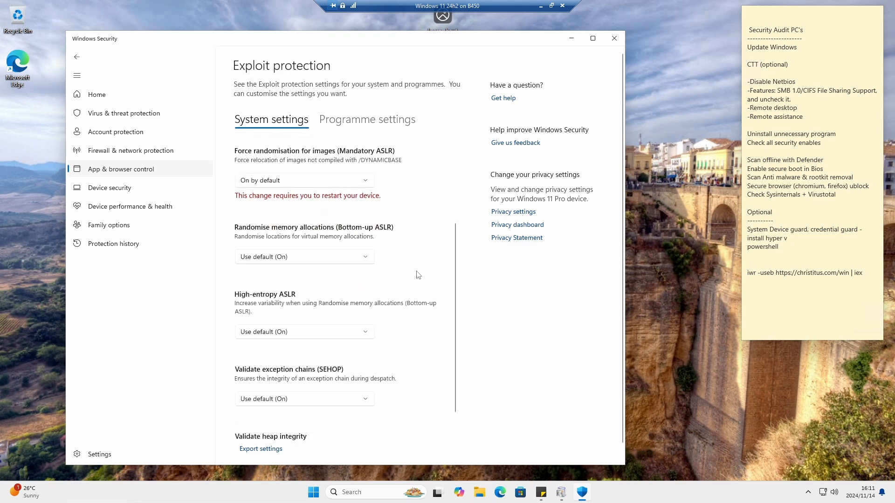
pyautogui.scroll(3, 416, 274)
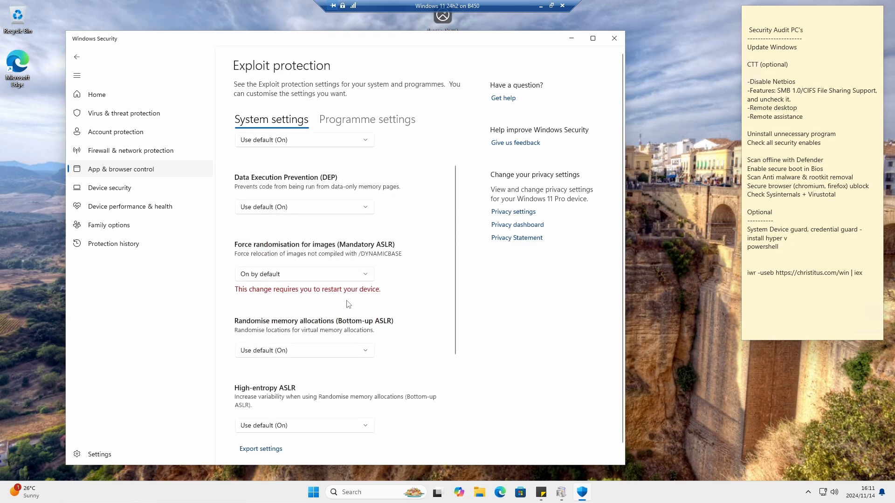
pyautogui.scroll(-5, 436, 334)
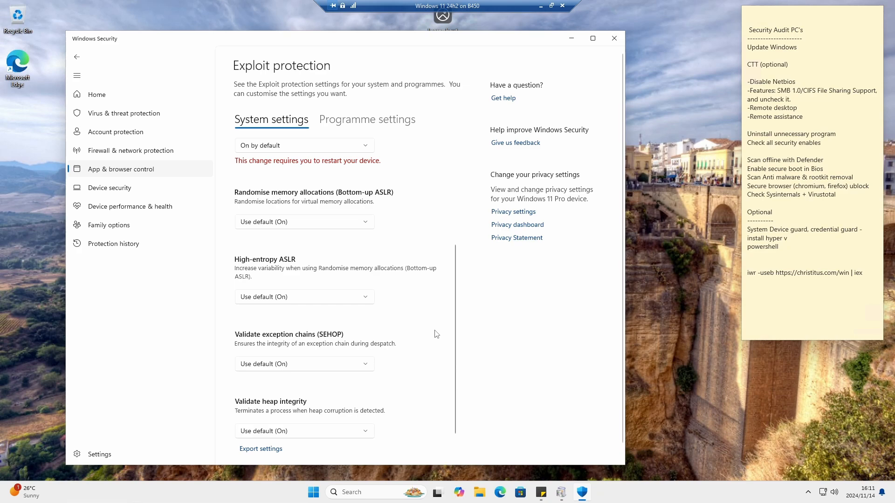
pyautogui.scroll(7, 436, 334)
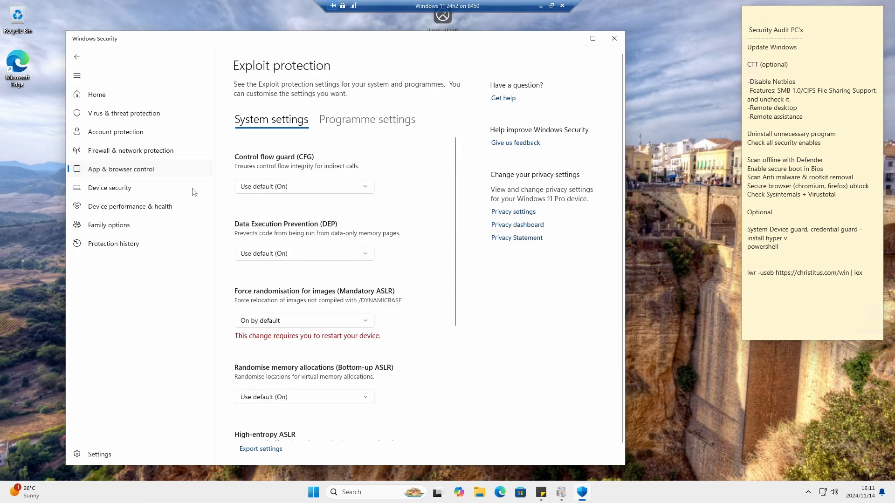
pyautogui.click(77, 57)
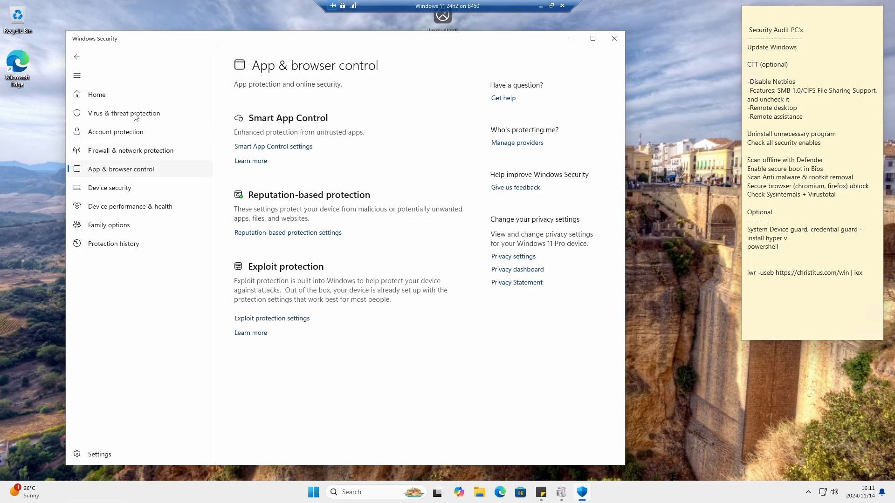
# Turn on Memory integrity in the Core isolation settings under Device security, and view the Device performance & health report
pyautogui.click(117, 189)
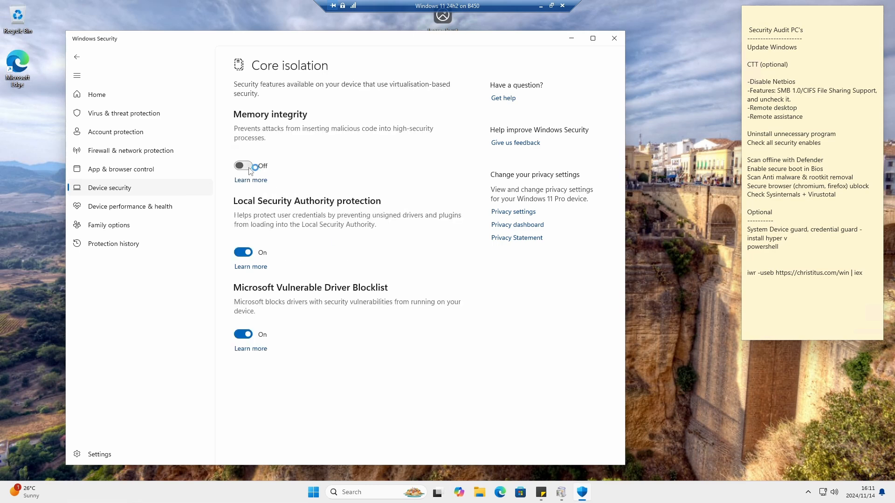
pyautogui.click(249, 168)
pyautogui.click(380, 322)
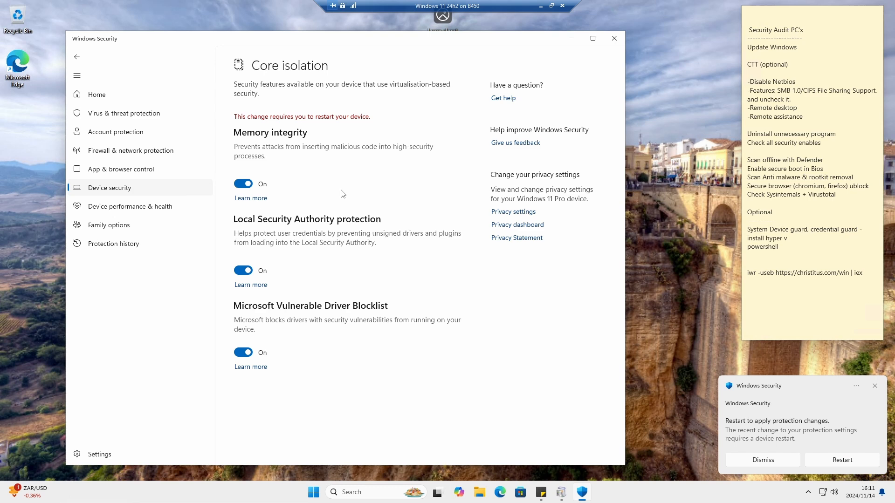
pyautogui.click(126, 214)
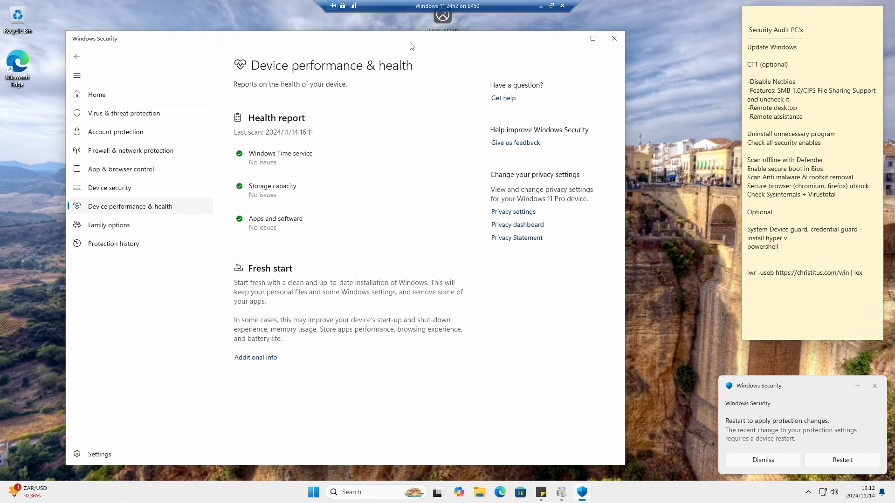
pyautogui.moveTo(411, 44); pyautogui.dragTo(431, 45)
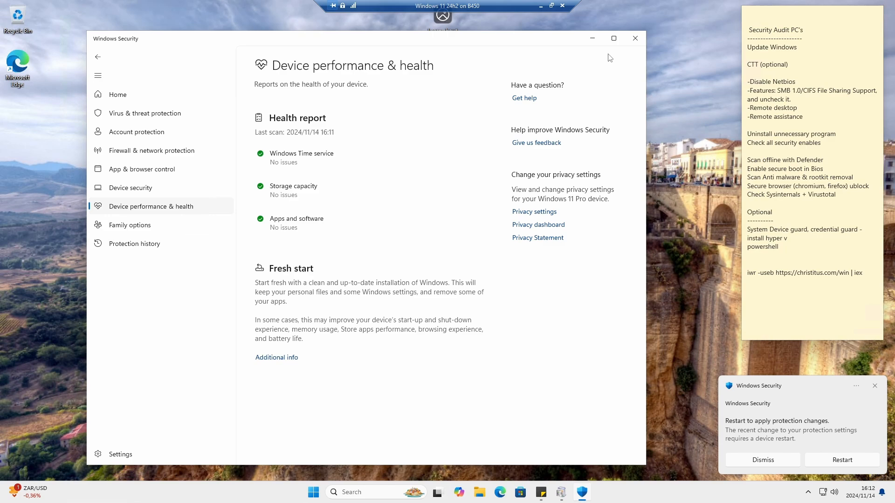
# Reopen Windows Security and select Microsoft Defender Antivirus (offline scan) in the Virus & threat protection scan options
pyautogui.click(632, 45)
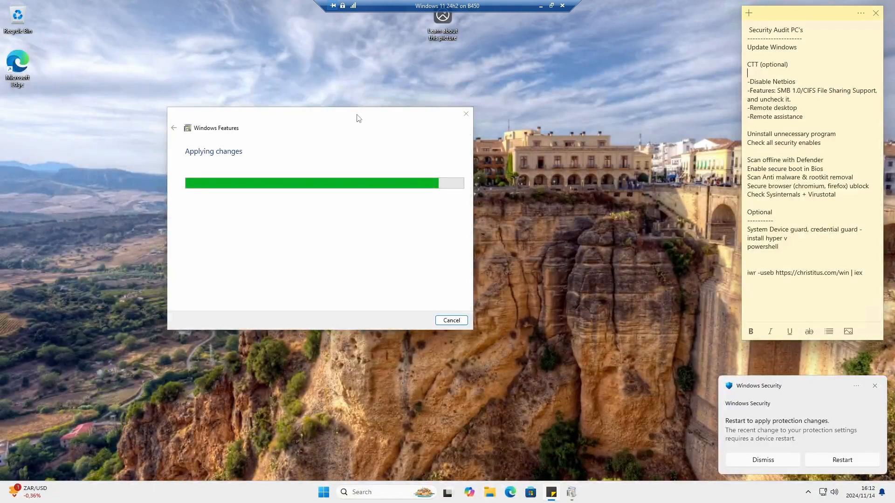
pyautogui.moveTo(357, 118); pyautogui.dragTo(328, 106)
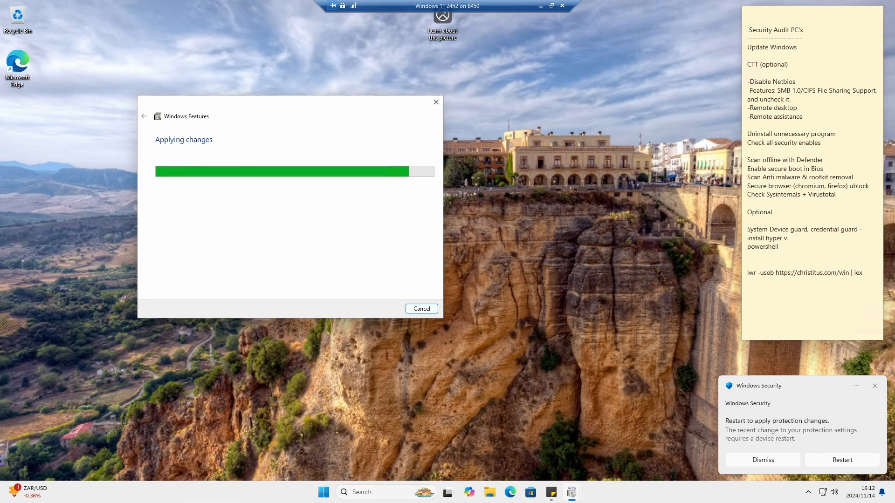
pyautogui.click(368, 492)
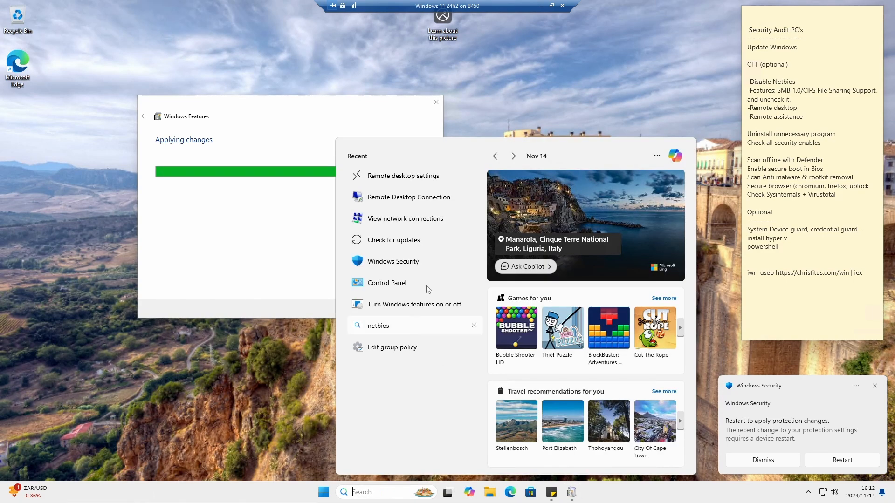
pyautogui.click(393, 261)
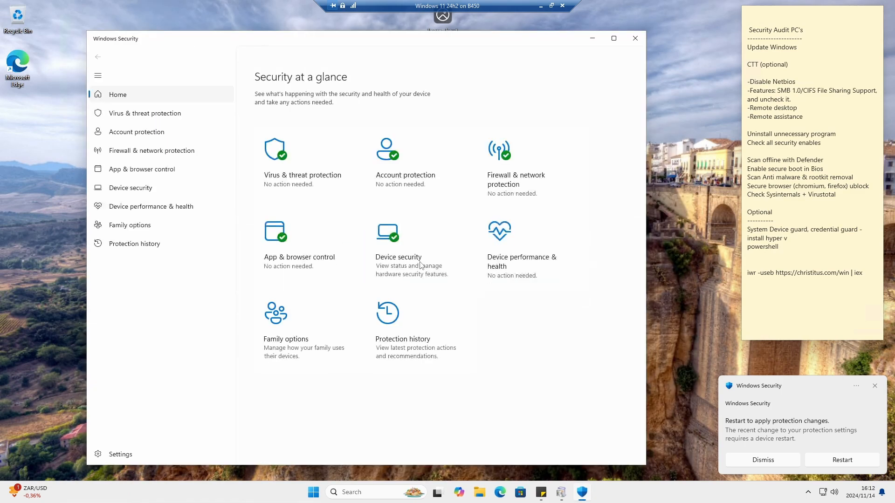
pyautogui.click(307, 182)
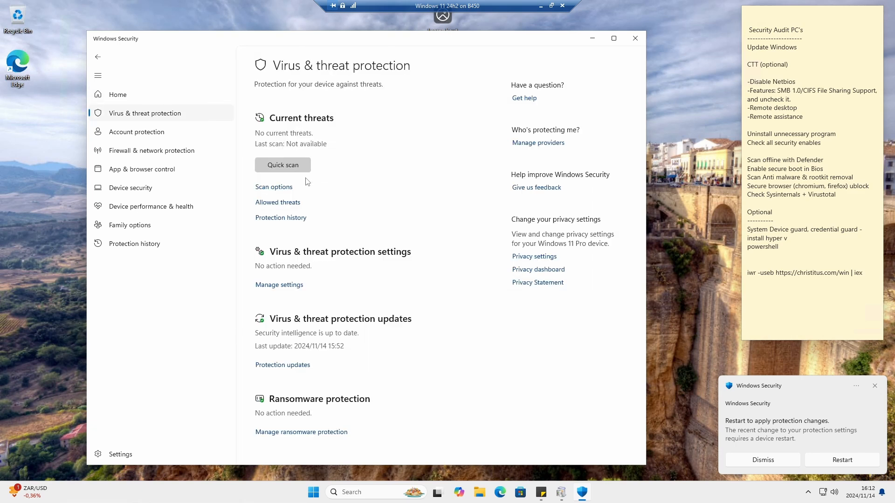
pyautogui.click(269, 188)
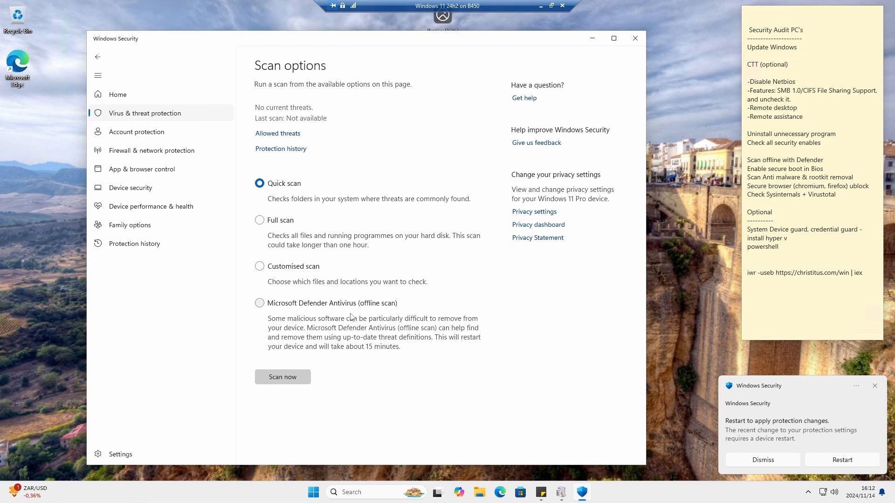
pyautogui.click(260, 304)
pyautogui.moveTo(378, 45)
pyautogui.mouseDown()
pyautogui.moveTo(396, 43)
pyautogui.moveTo(383, 43)
pyautogui.mouseUp()
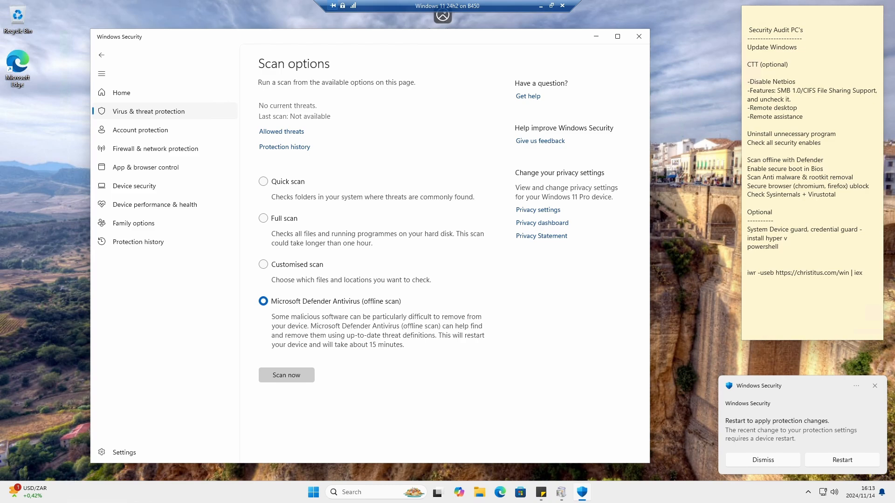
# Close Windows Security and the completed Windows Features dialog
pyautogui.click(638, 36)
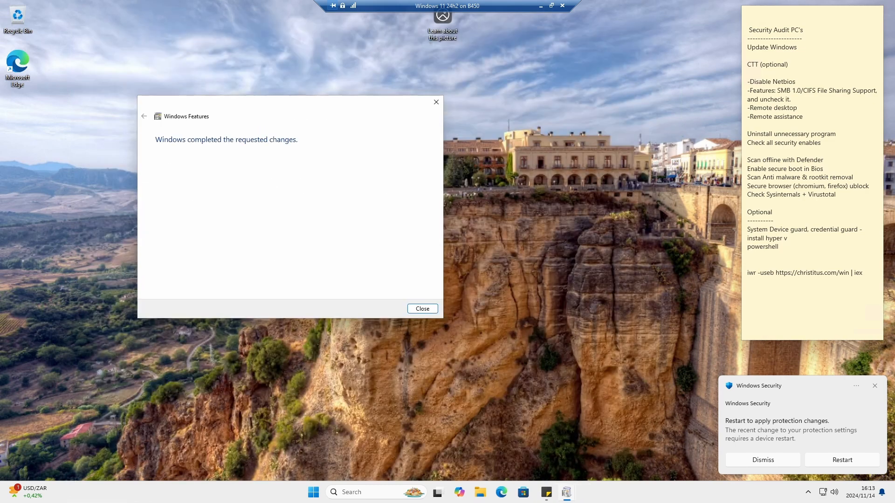
pyautogui.click(422, 309)
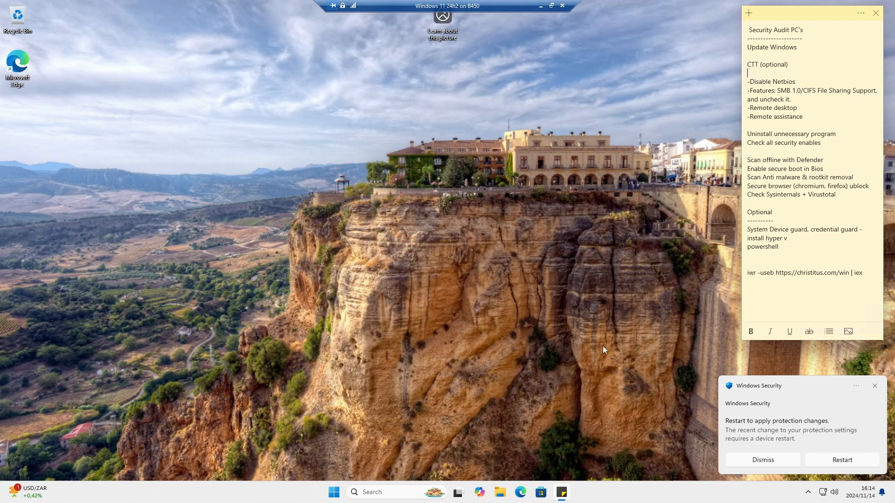
pyautogui.moveTo(216, 138); pyautogui.dragTo(435, 334)
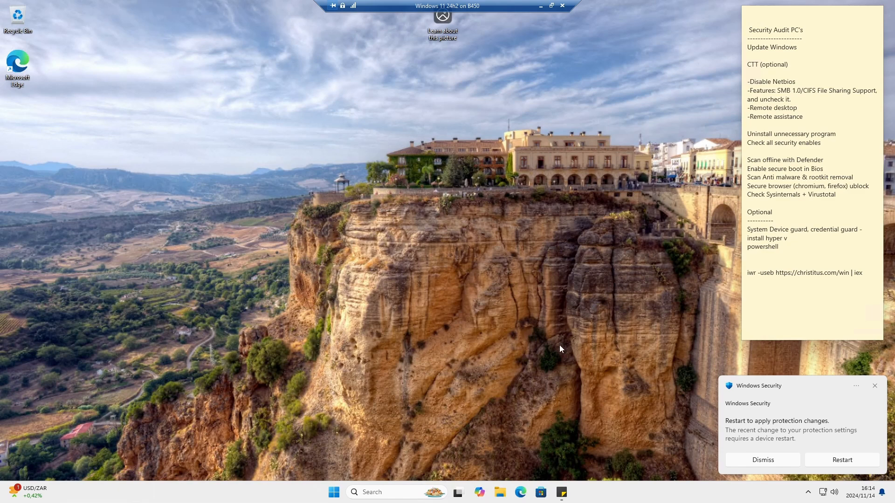
# Switch from the remote Windows 11 session to the host PC and examine its Windows Features list, including the Hyper-V components
pyautogui.click(541, 6)
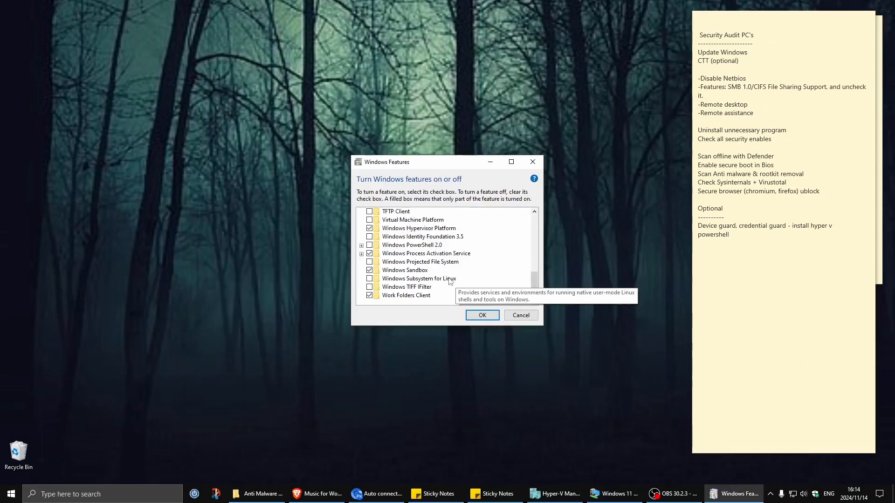
pyautogui.moveTo(434, 166); pyautogui.dragTo(364, 155)
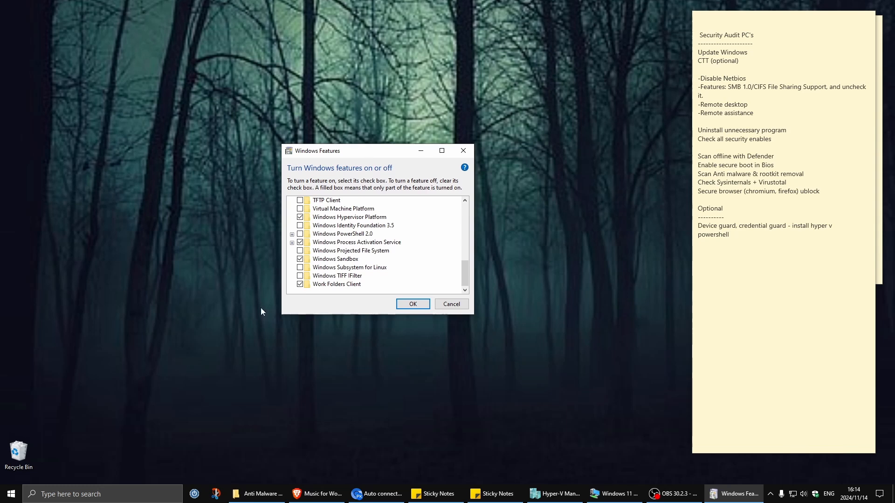
pyautogui.click(100, 499)
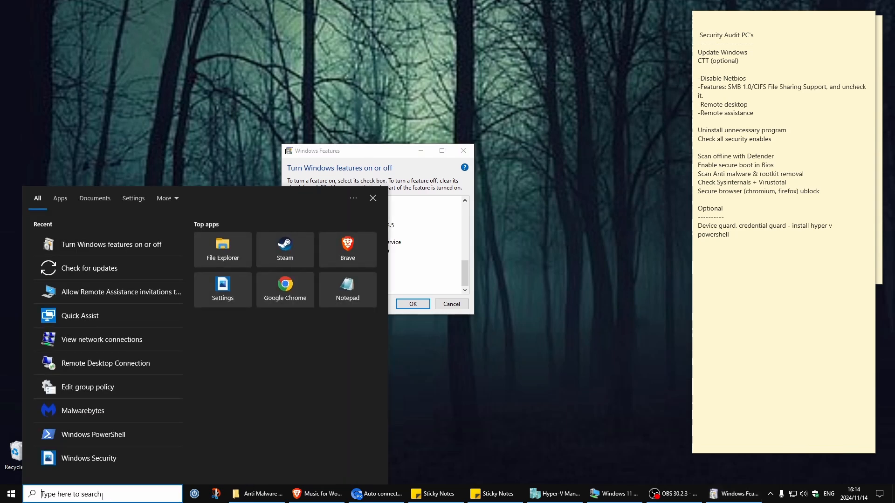
pyautogui.click(382, 156)
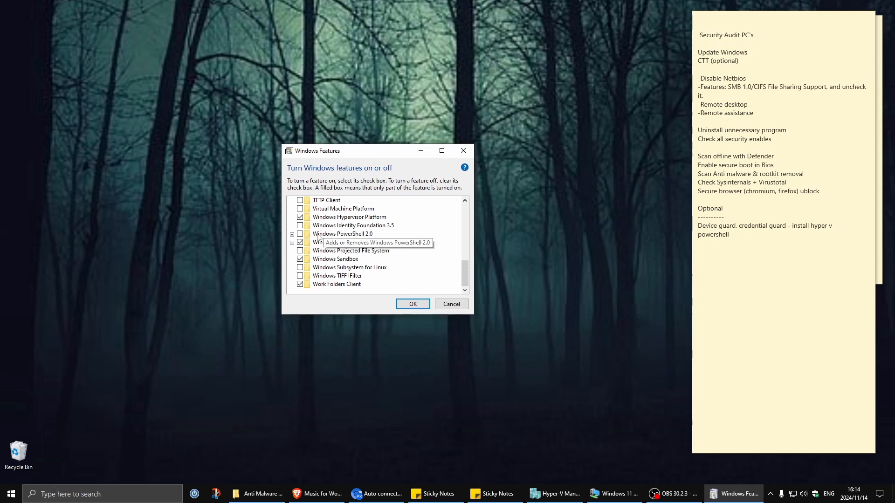
pyautogui.scroll(3, 329, 244)
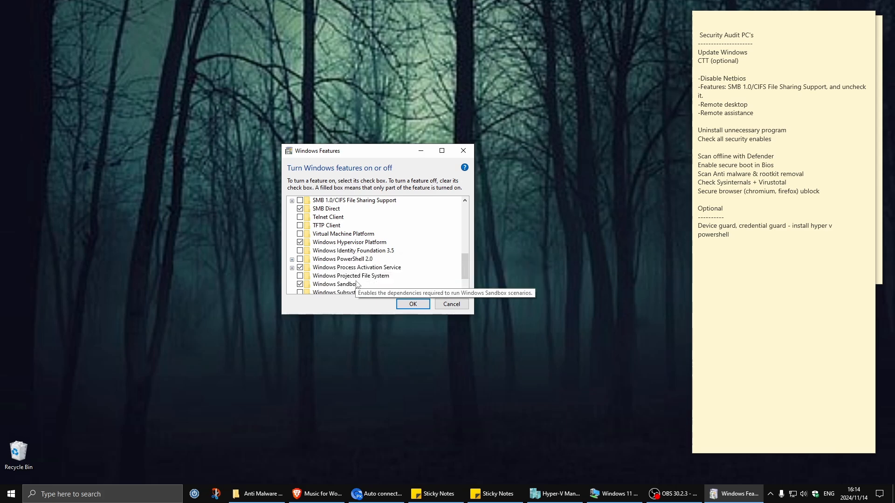
pyautogui.scroll(1, 380, 272)
pyautogui.scroll(-1, 384, 268)
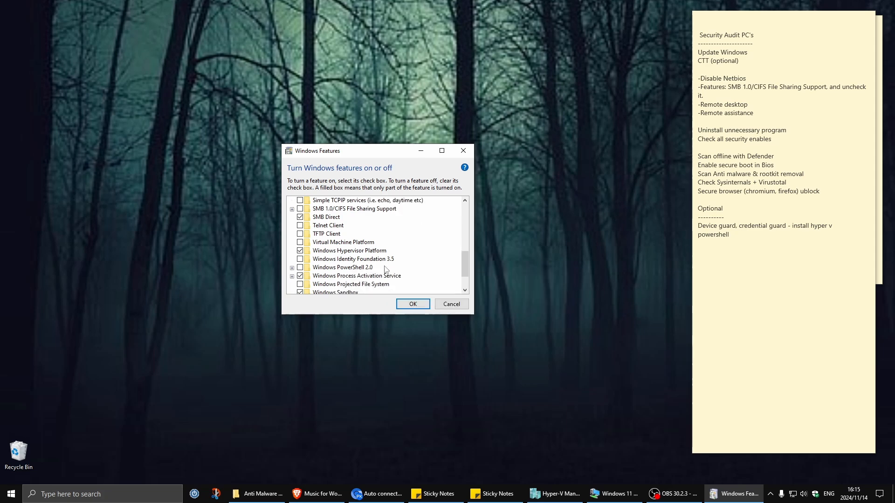
pyautogui.scroll(-1, 385, 269)
pyautogui.scroll(3, 385, 269)
pyautogui.scroll(5, 384, 269)
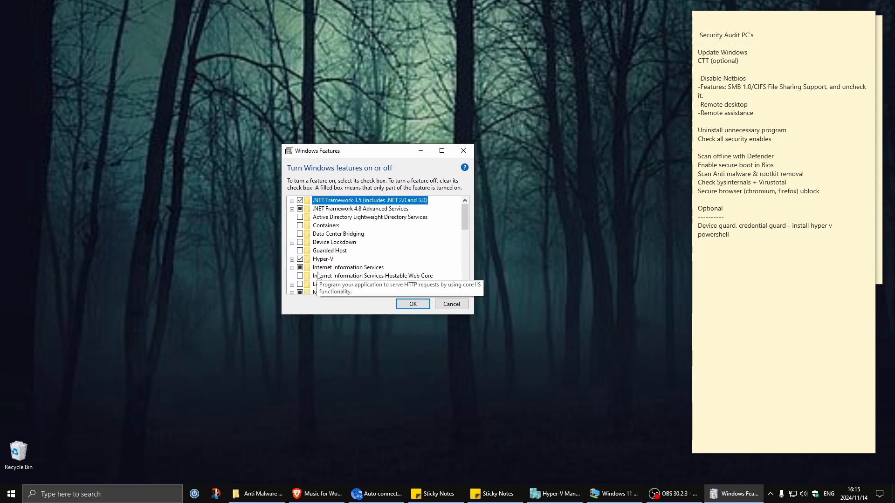
pyautogui.click(292, 259)
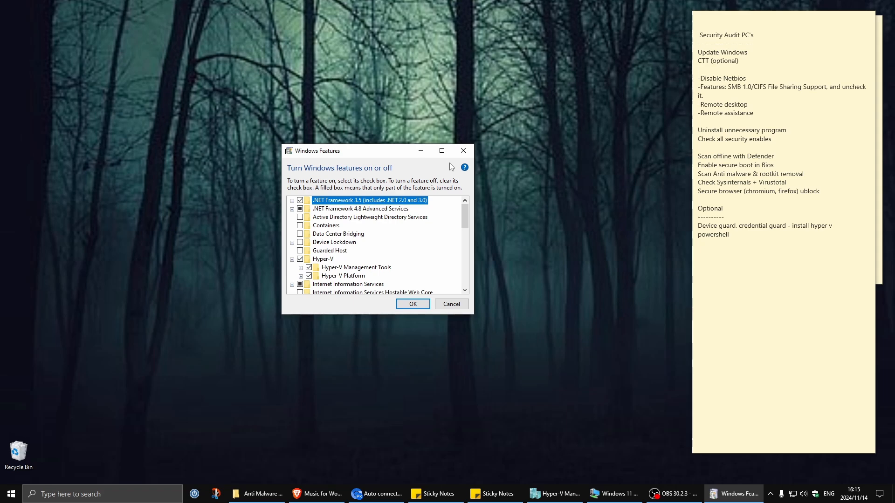
pyautogui.click(420, 150)
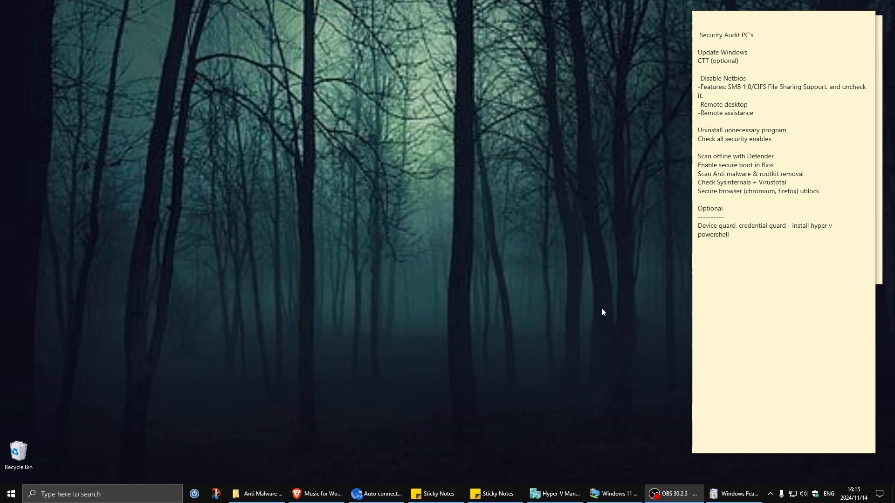
# Open the Local Group Policy Editor and show the Device Guard policies under Computer Configuration > Administrative Templates > System, with their states readable
pyautogui.click(126, 495)
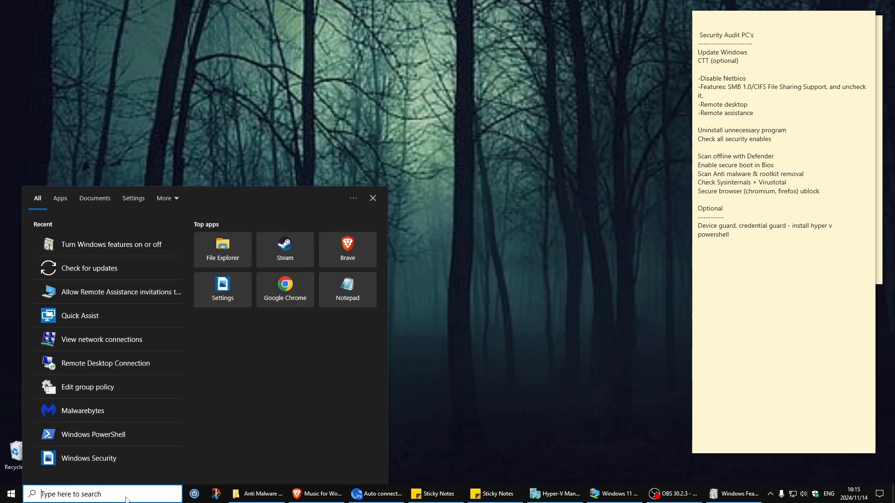
pyautogui.write('gp')
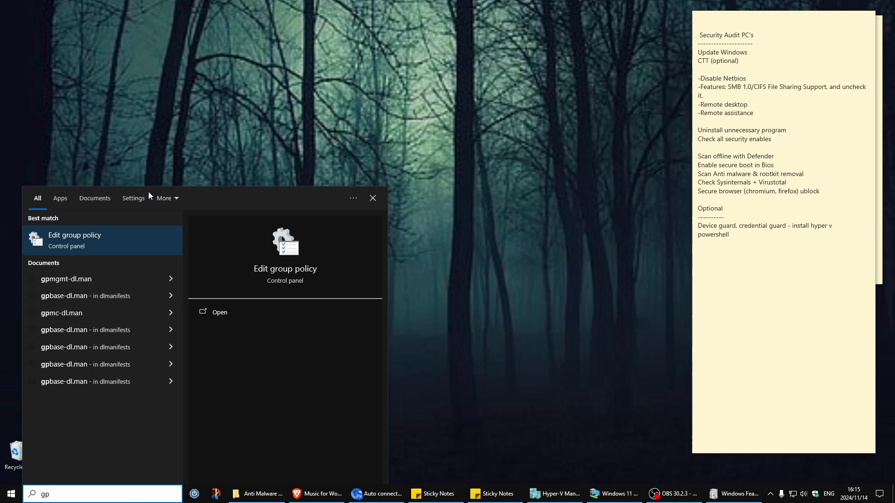
pyautogui.click(105, 247)
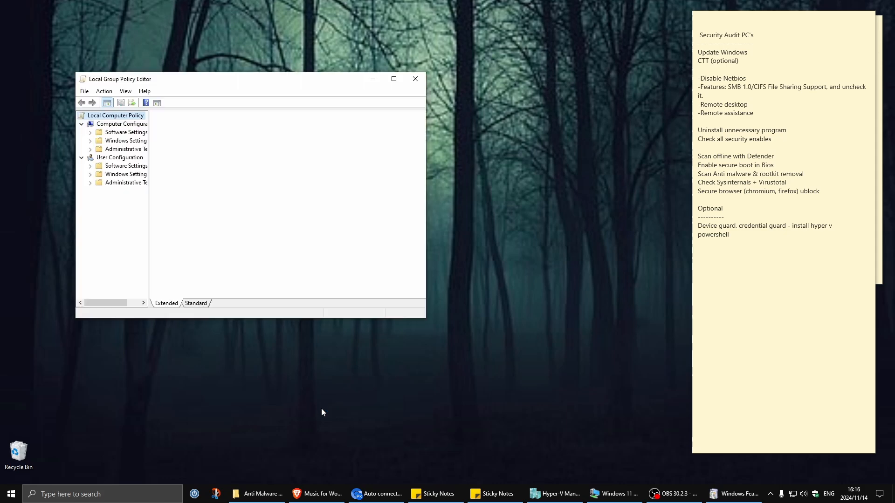
pyautogui.moveTo(274, 83); pyautogui.dragTo(368, 140)
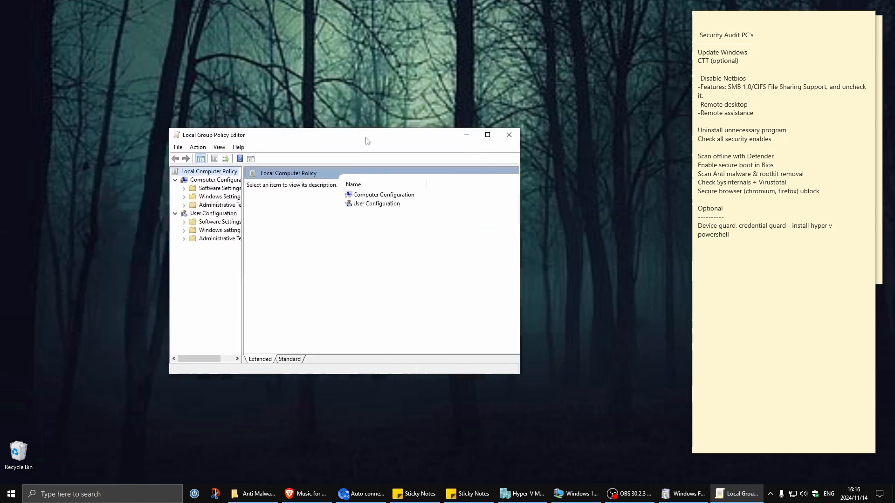
pyautogui.moveTo(242, 306); pyautogui.dragTo(321, 306)
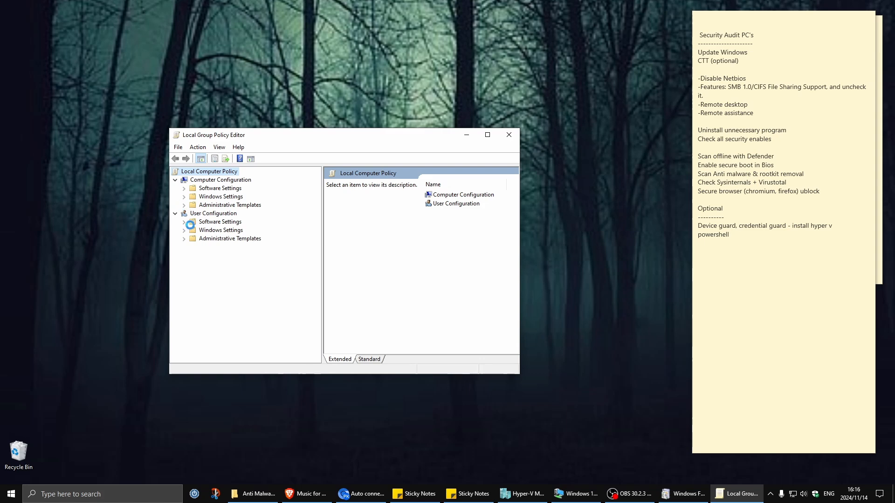
pyautogui.click(182, 207)
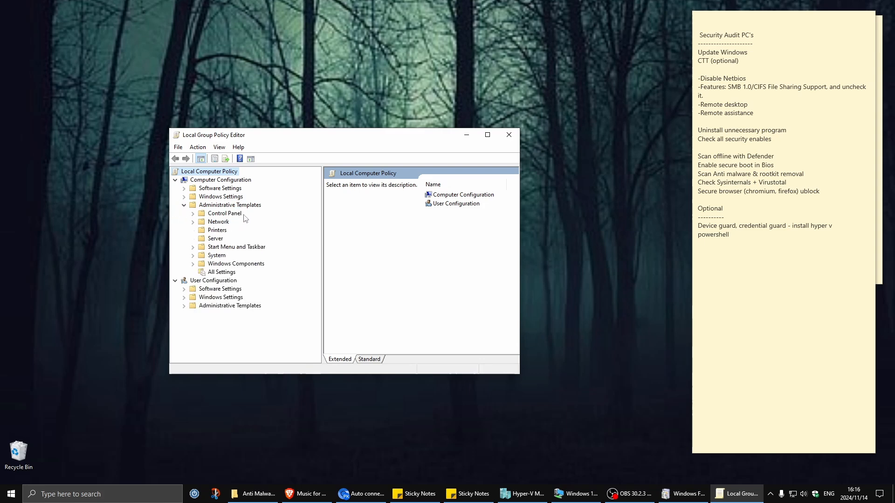
pyautogui.click(192, 256)
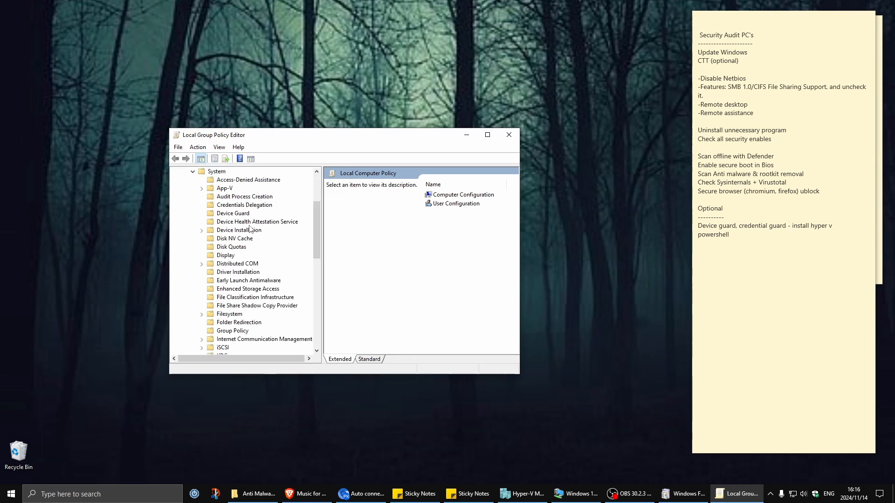
pyautogui.click(238, 213)
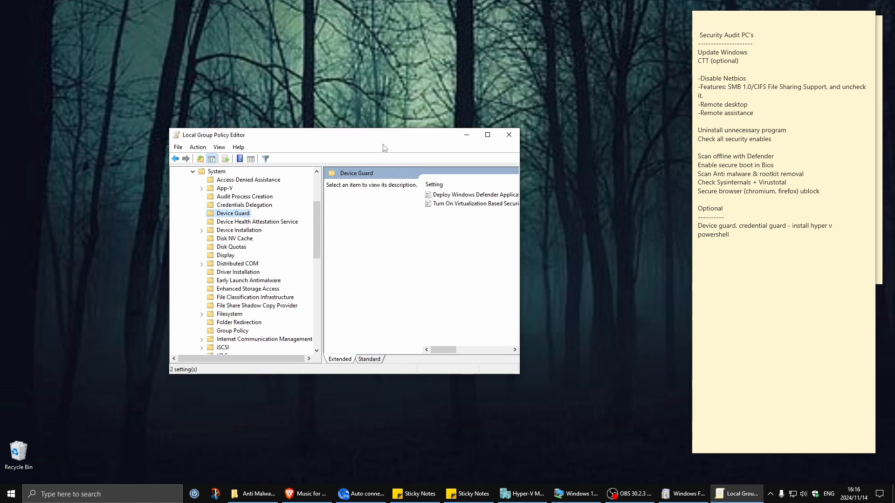
pyautogui.moveTo(384, 148); pyautogui.dragTo(311, 86)
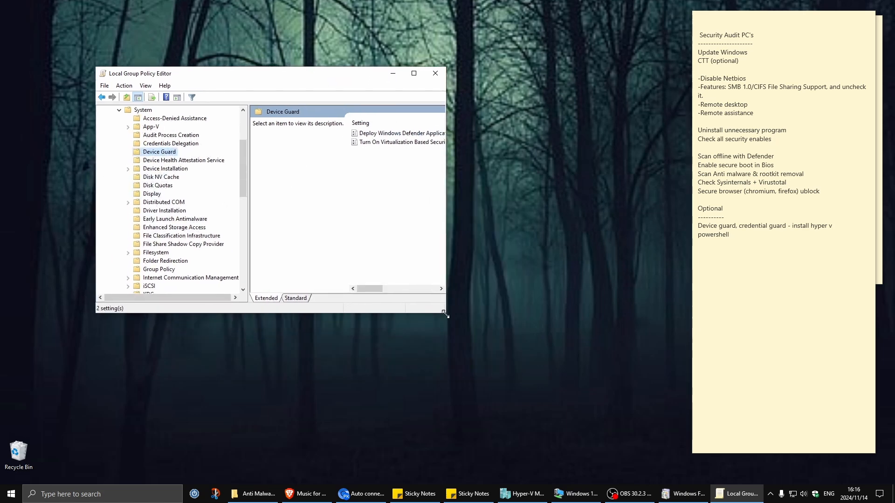
pyautogui.moveTo(445, 314); pyautogui.dragTo(626, 402)
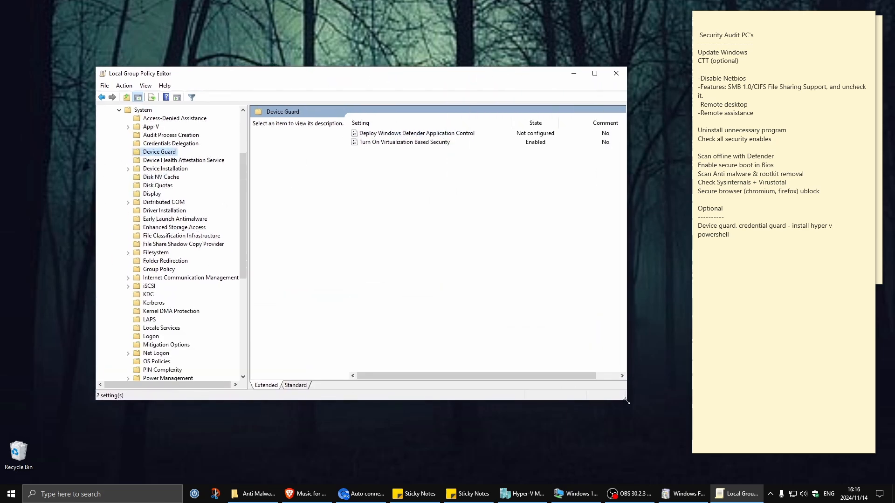
# Open the Turn On Virtualization Based Security policy, examine its platform security level, Credential Guard and Secure Launch options, and close it without changes
pyautogui.click(413, 144)
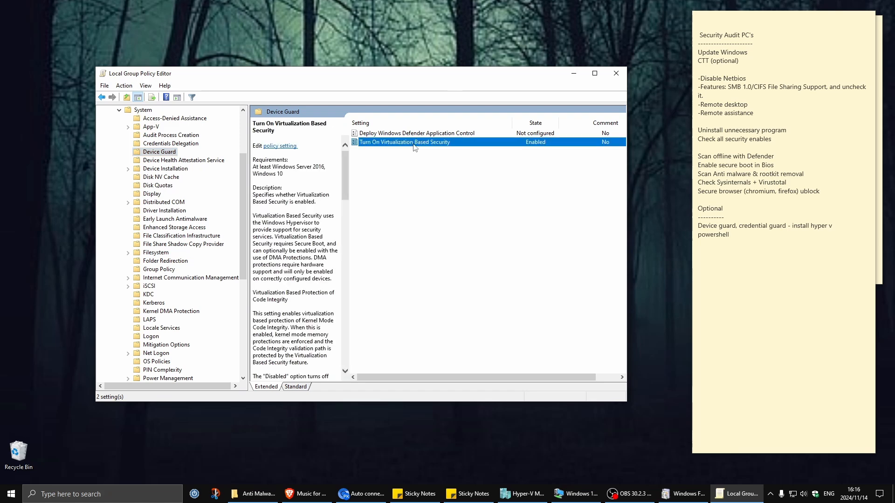
pyautogui.doubleClick(413, 145)
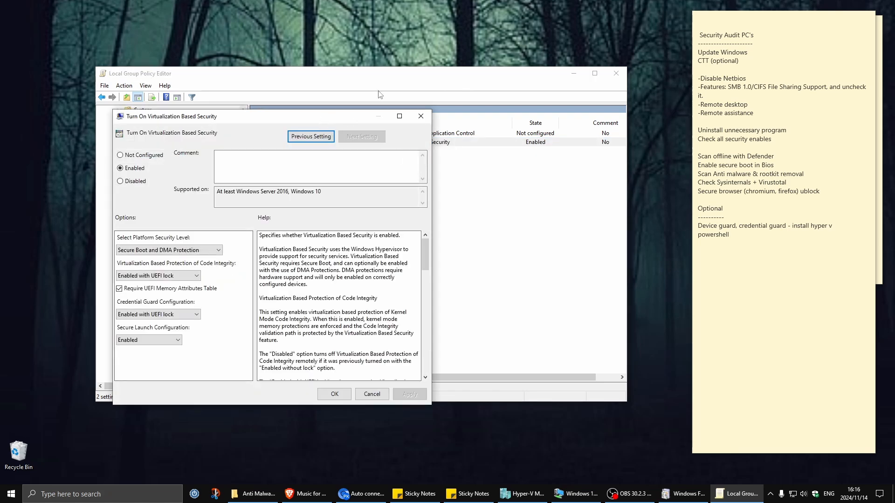
pyautogui.moveTo(259, 117); pyautogui.dragTo(298, 104)
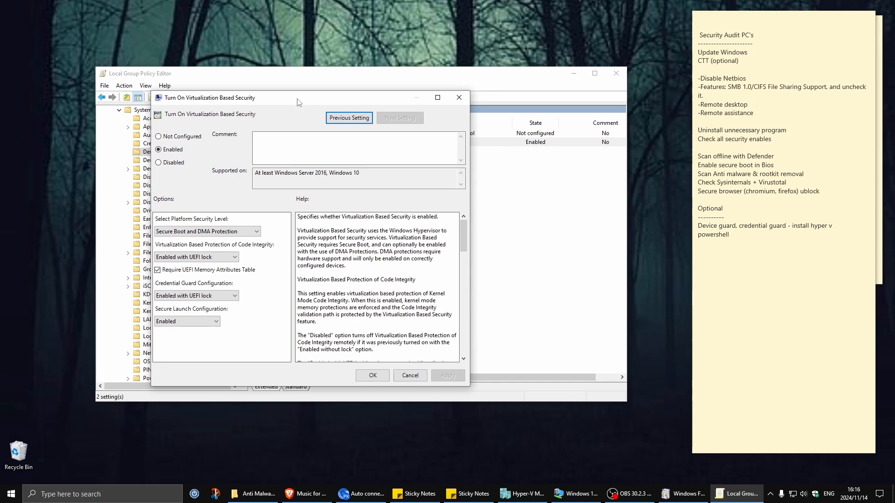
pyautogui.moveTo(298, 99); pyautogui.dragTo(329, 114)
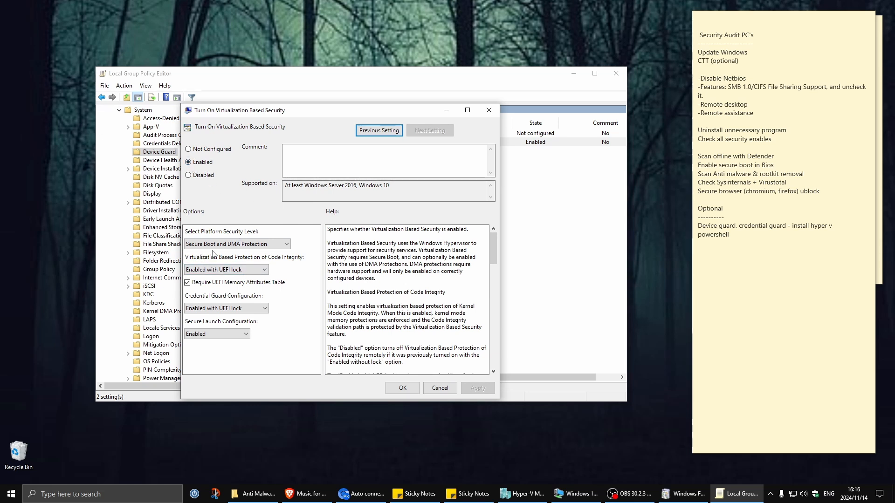
pyautogui.click(289, 248)
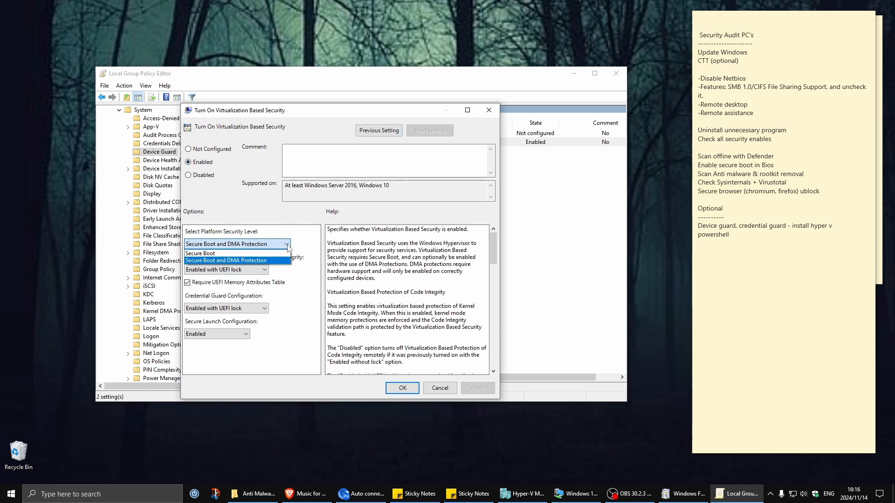
pyautogui.click(310, 254)
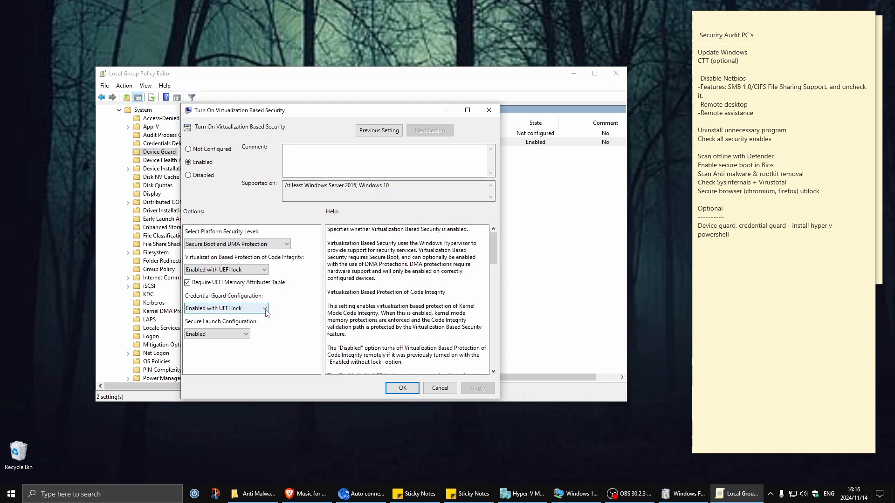
pyautogui.click(240, 308)
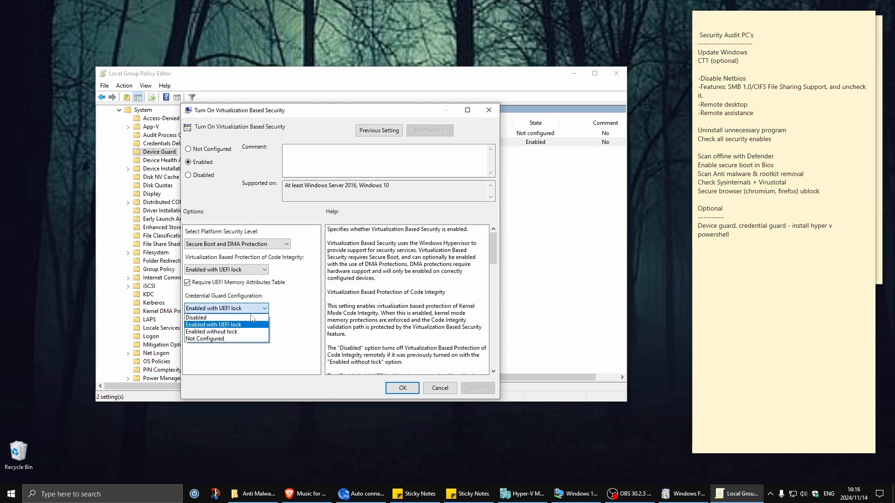
pyautogui.click(290, 325)
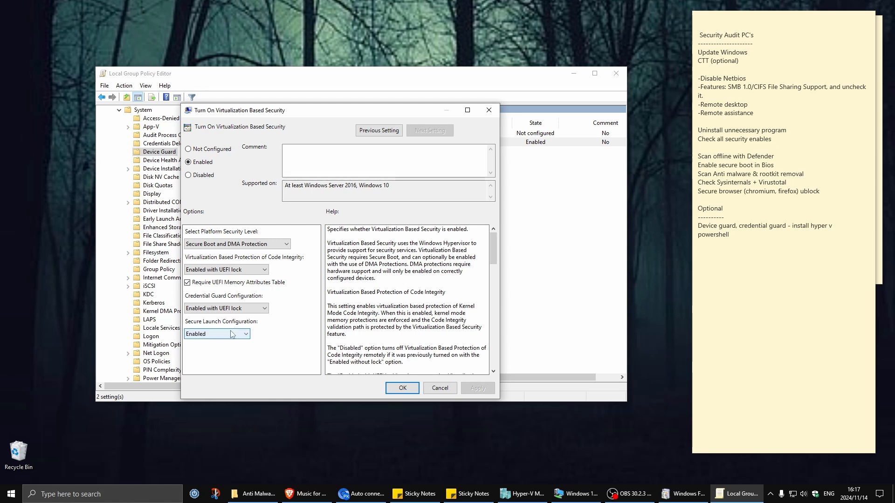
pyautogui.click(218, 333)
pyautogui.click(301, 340)
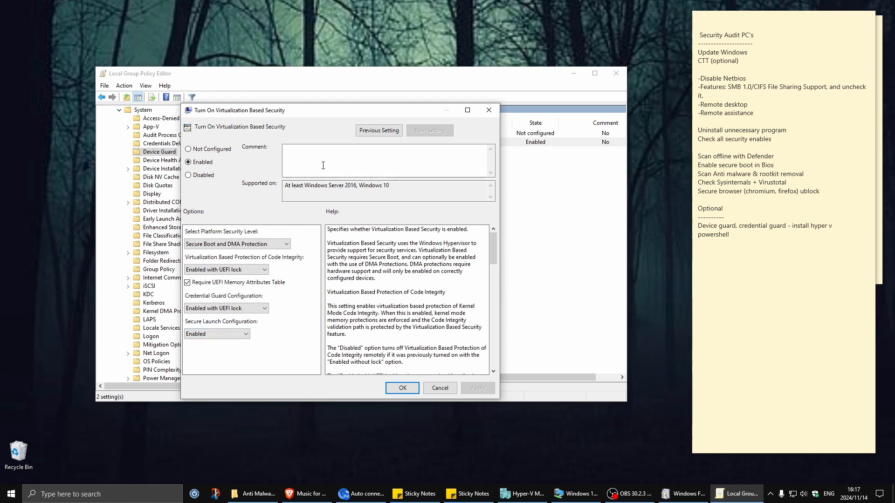
pyautogui.click(433, 388)
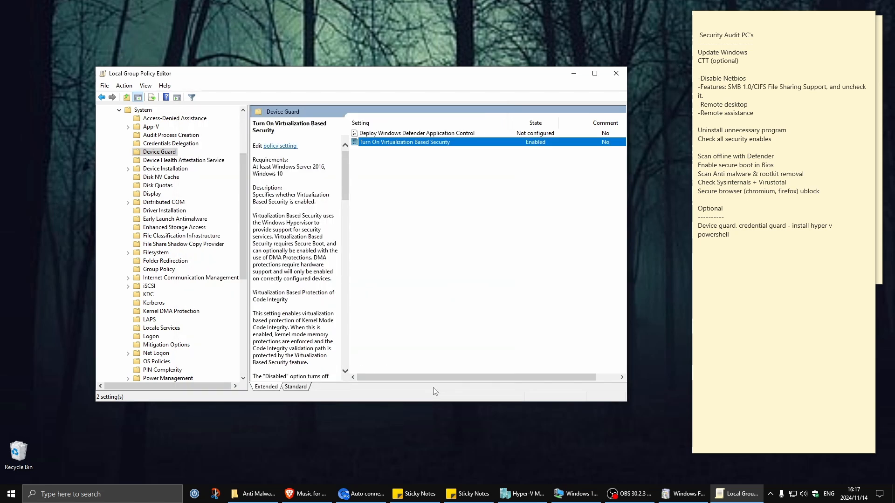
pyautogui.moveTo(400, 79); pyautogui.dragTo(394, 70)
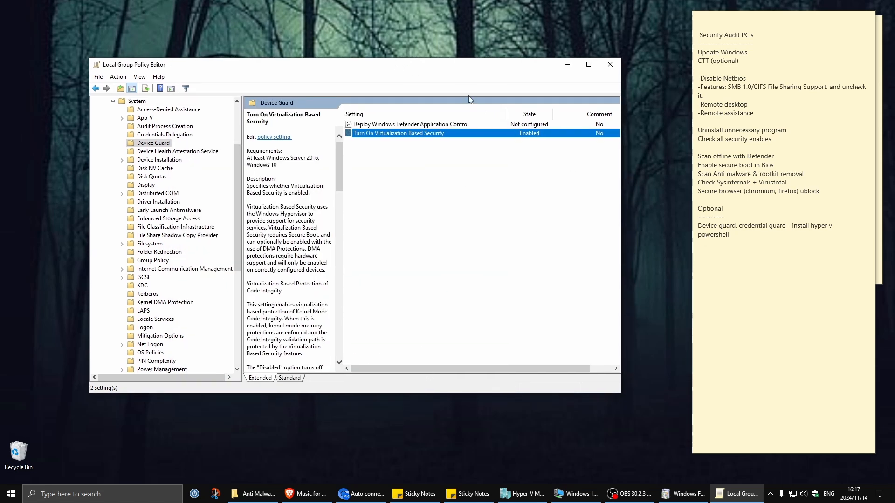
pyautogui.moveTo(461, 69); pyautogui.dragTo(451, 74)
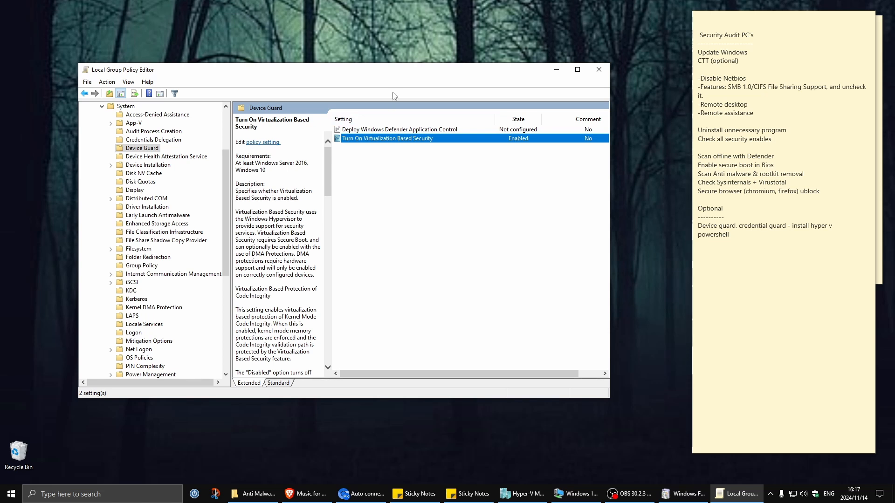
pyautogui.moveTo(388, 72); pyautogui.dragTo(402, 98)
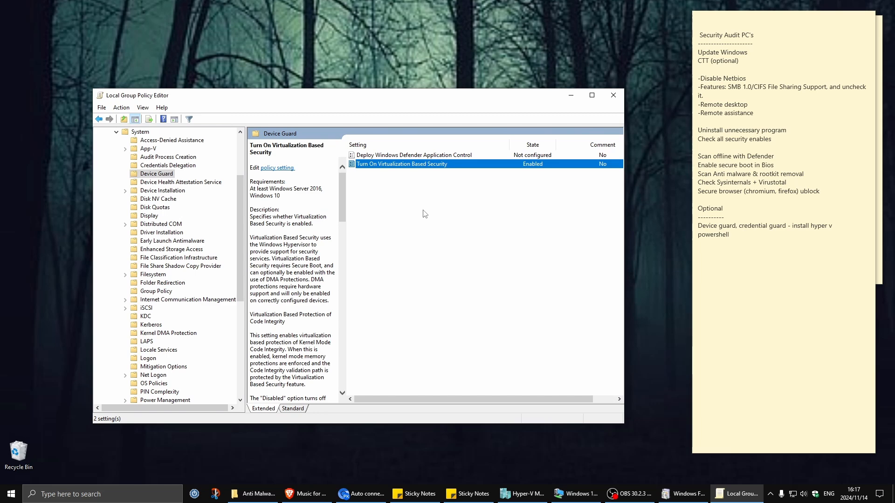
pyautogui.moveTo(476, 98); pyautogui.dragTo(508, 81)
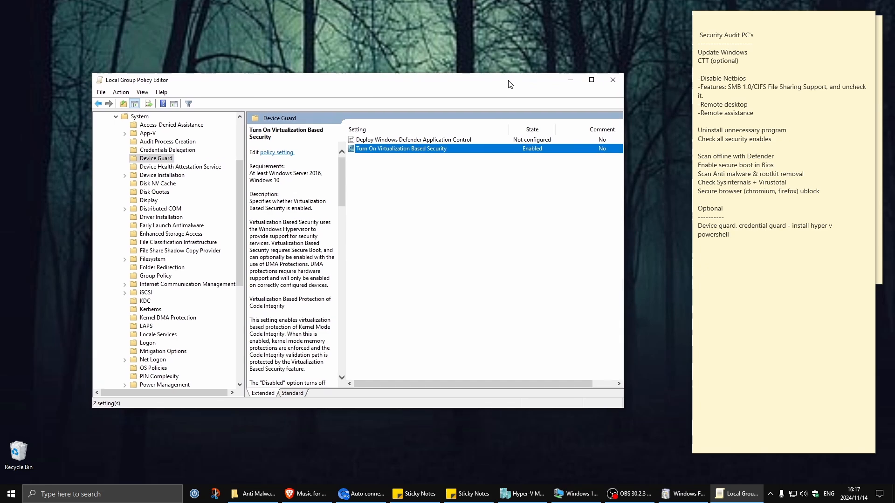
# Minimize the Local Group Policy Editor and highlight the "Check Sysinternals + Virustotal" line in the sticky note checklist
pyautogui.click(730, 235)
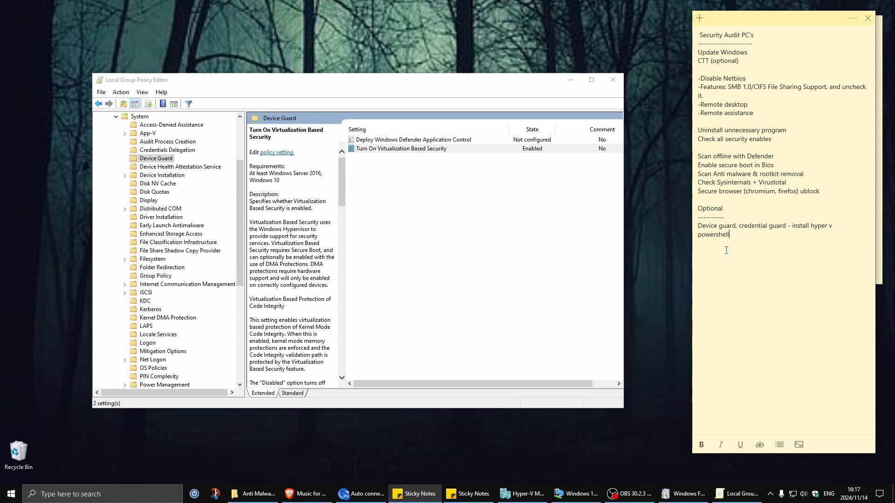
pyautogui.click(571, 80)
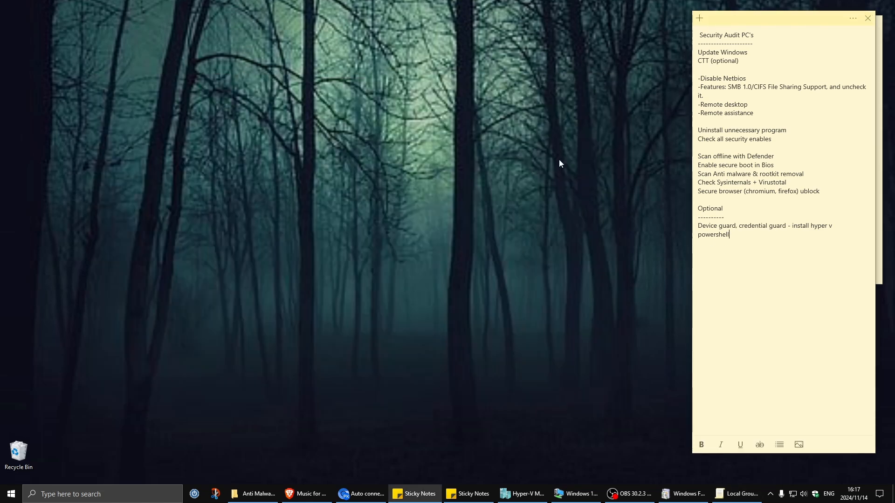
pyautogui.click(599, 162)
pyautogui.moveTo(707, 236); pyautogui.dragTo(753, 269)
pyautogui.click(727, 353)
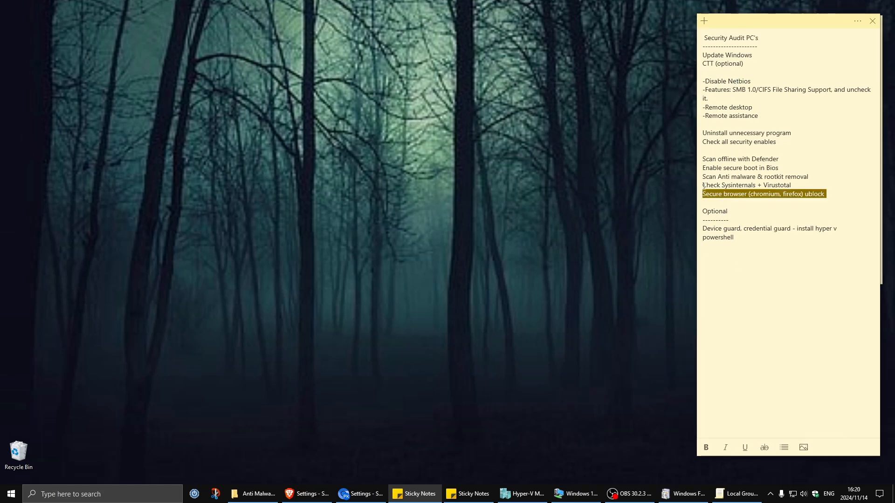
pyautogui.moveTo(704, 185); pyautogui.dragTo(799, 184)
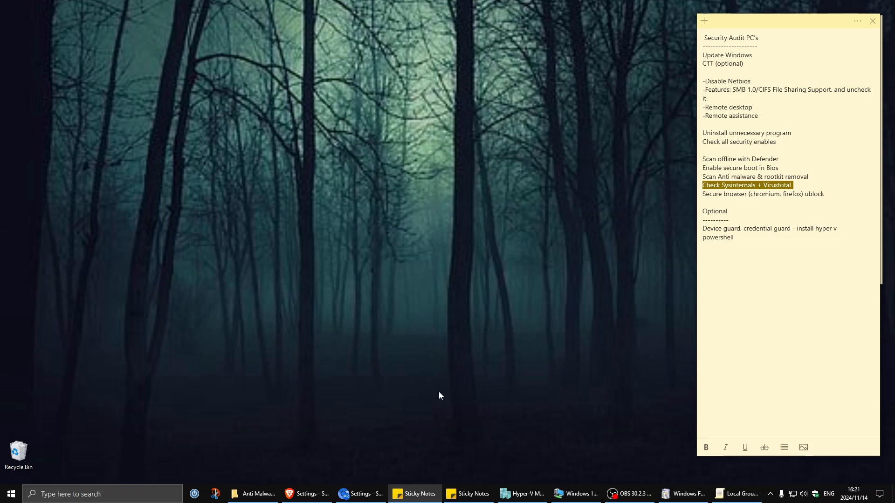
# Bring up the Anti Malware Tools folder and examine the KasperskyMRT.exe, MalwareBytes.exe and NortonMRT.exe scanners
pyautogui.click(246, 498)
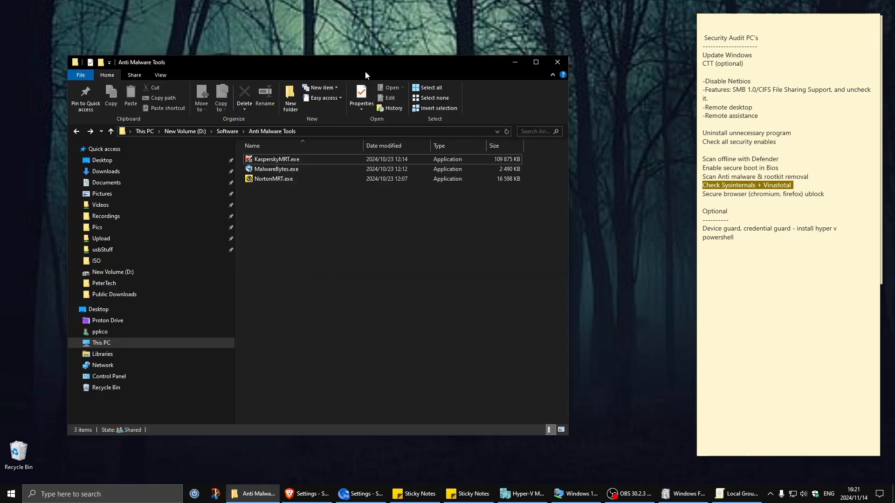
pyautogui.moveTo(355, 64); pyautogui.dragTo(388, 93)
pyautogui.moveTo(293, 233); pyautogui.dragTo(344, 191)
pyautogui.click(315, 261)
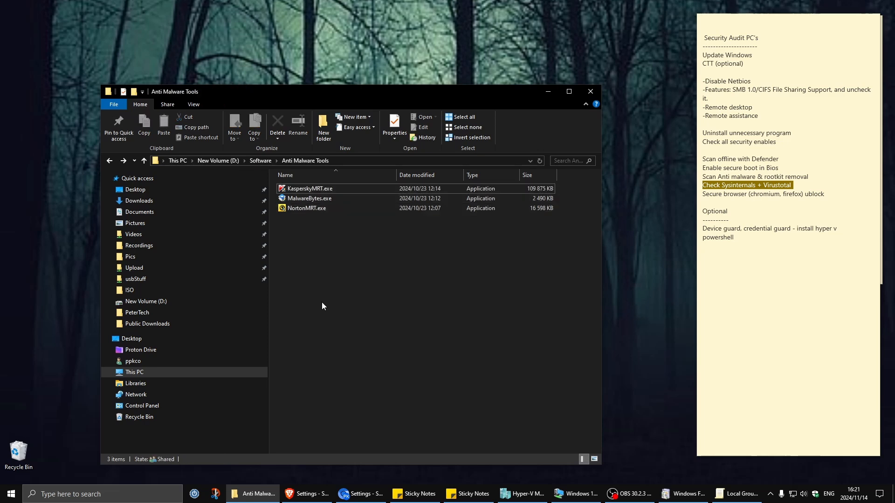
pyautogui.click(302, 189)
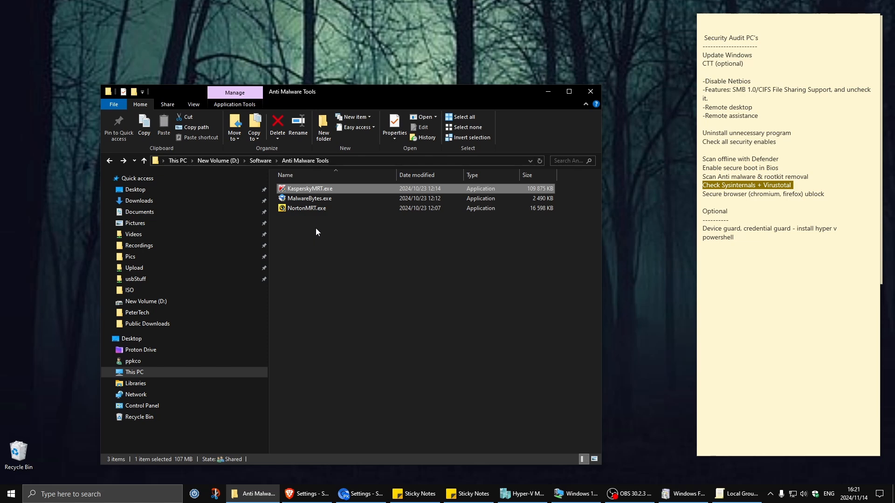
pyautogui.click(308, 199)
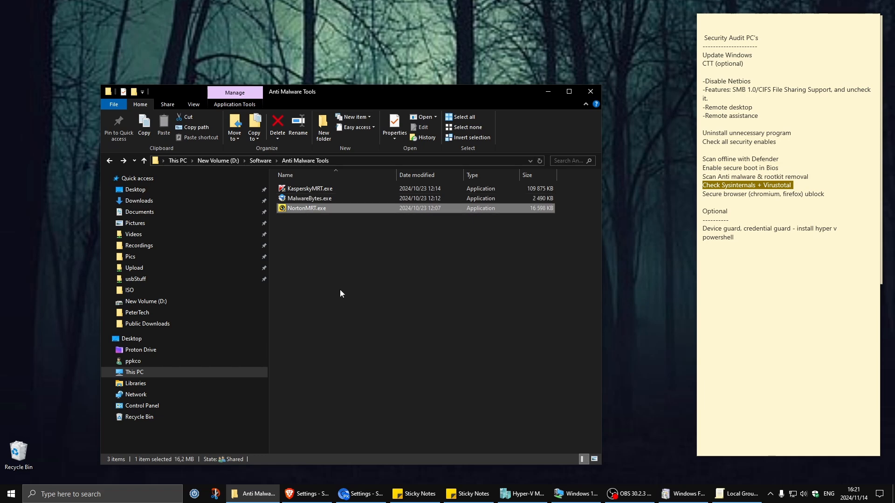
pyautogui.moveTo(292, 232); pyautogui.dragTo(327, 181)
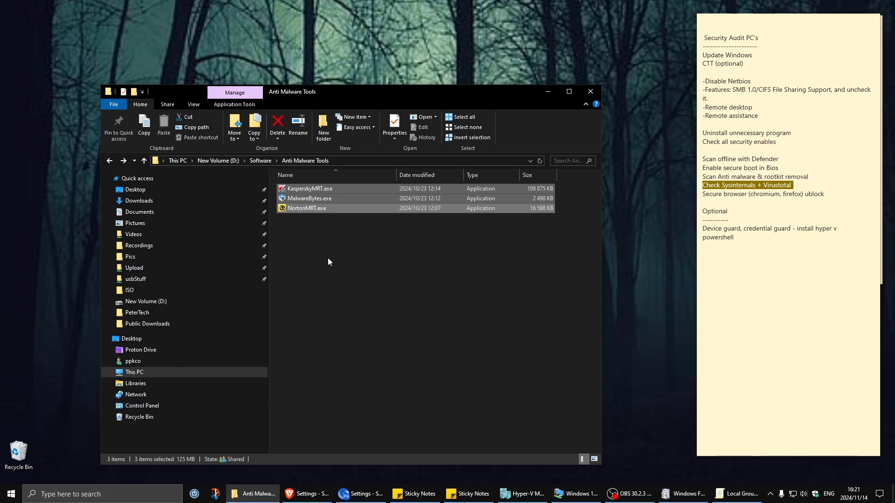
pyautogui.moveTo(400, 93); pyautogui.dragTo(381, 90)
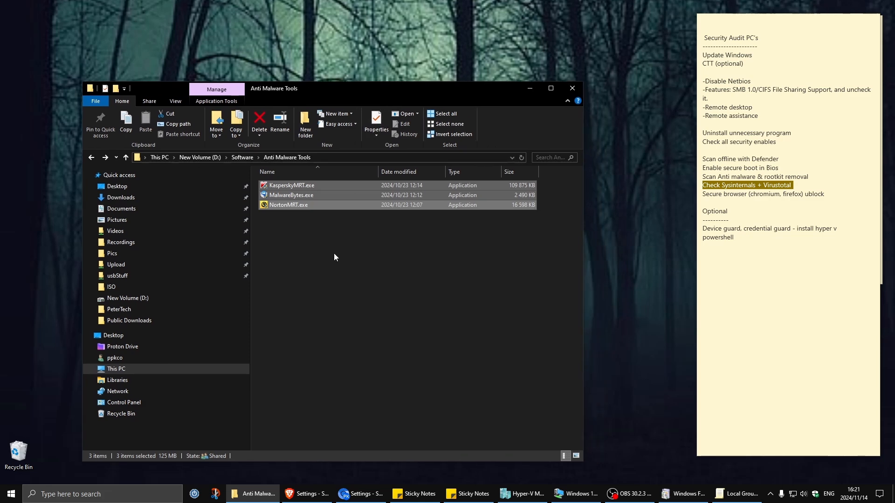
# Open the SysinternalsSuite folder in Documents and look through its tools
pyautogui.click(172, 210)
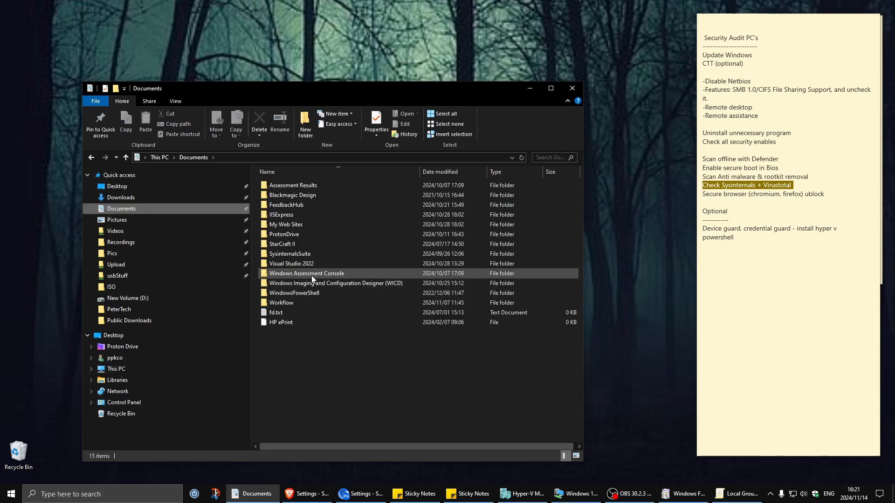
pyautogui.doubleClick(311, 253)
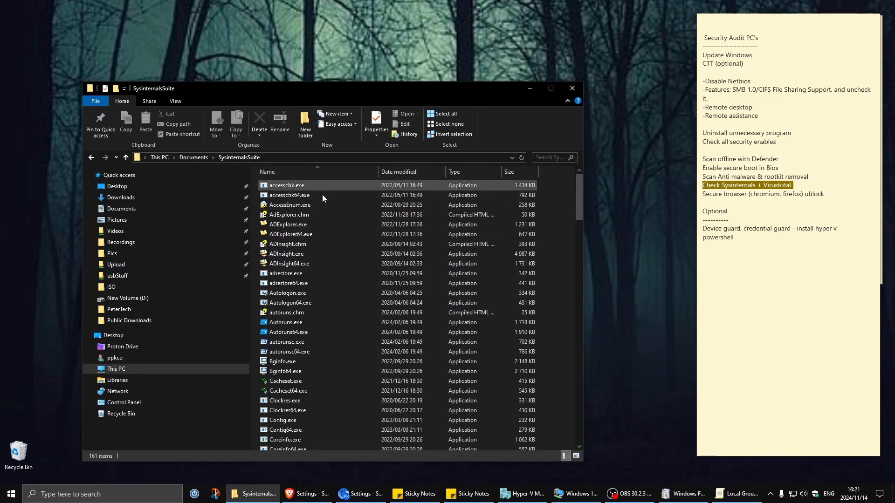
pyautogui.scroll(-19, 339, 305)
pyautogui.scroll(20, 339, 300)
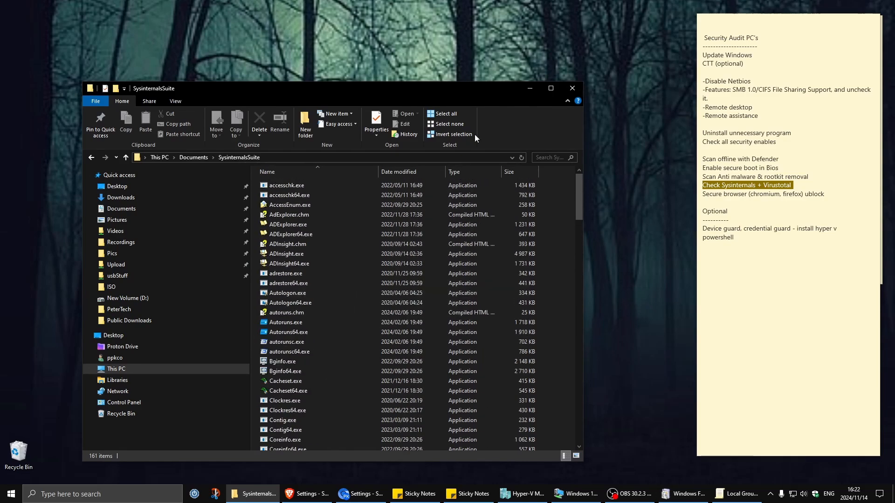
# Run Autoruns64.exe from the SysinternalsSuite folder as administrator
pyautogui.click(530, 88)
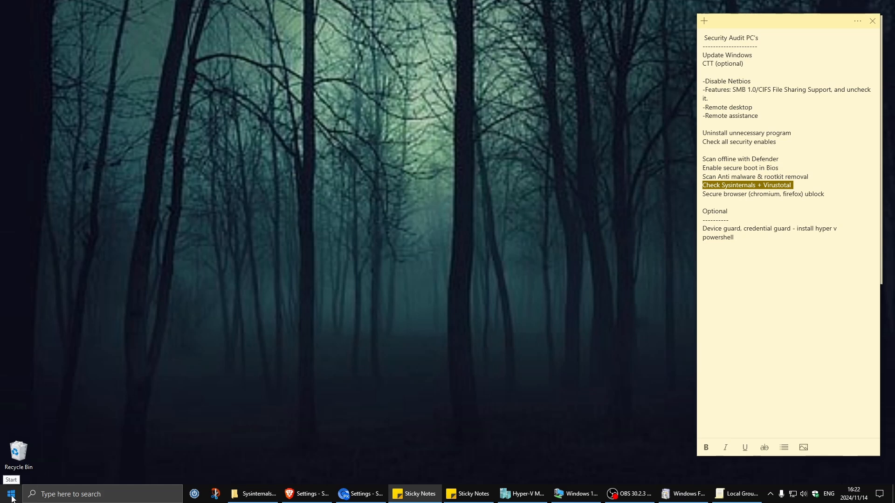
pyautogui.click(254, 494)
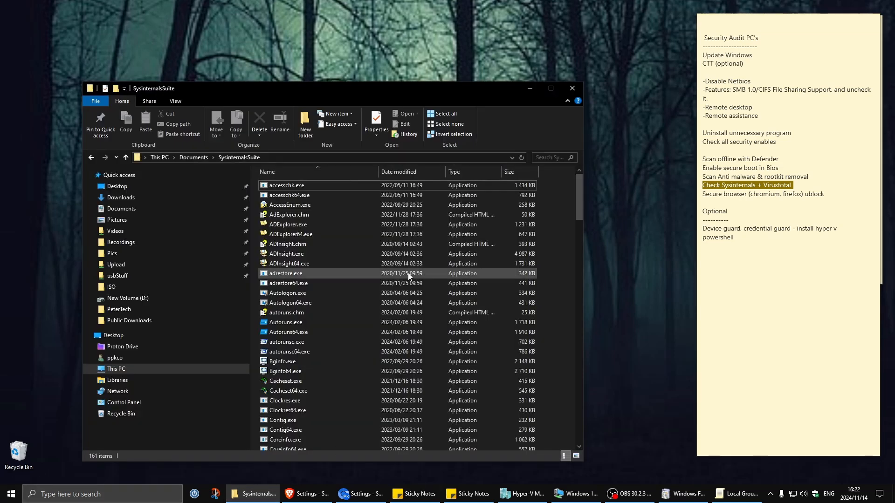
pyautogui.click(307, 332)
pyautogui.rightClick(307, 332)
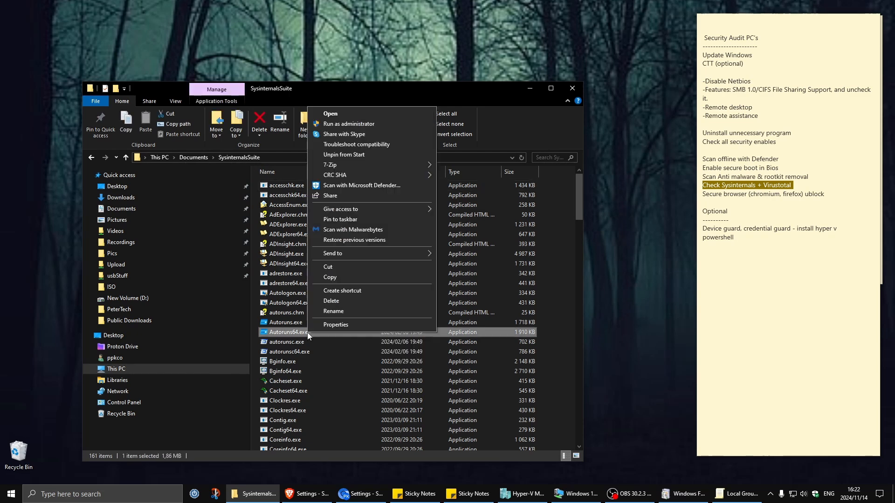
pyautogui.click(352, 126)
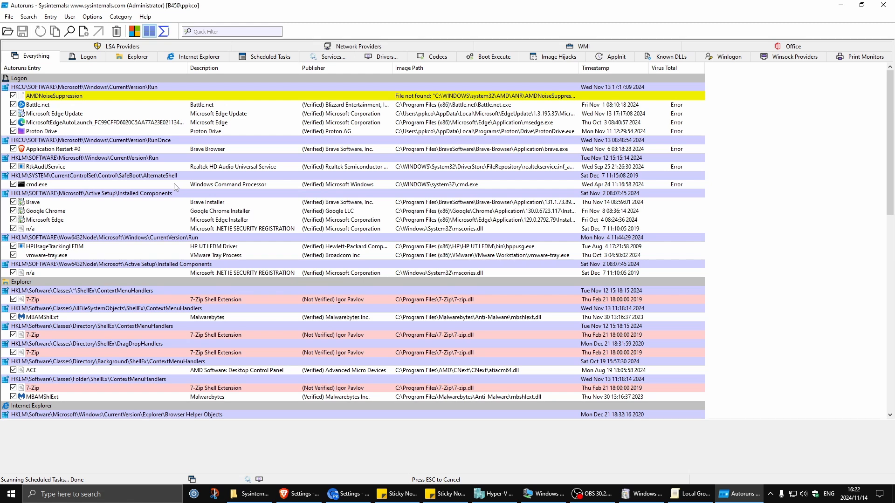
# Try to open the scan options in Autoruns and dismiss the message
pyautogui.click(93, 18)
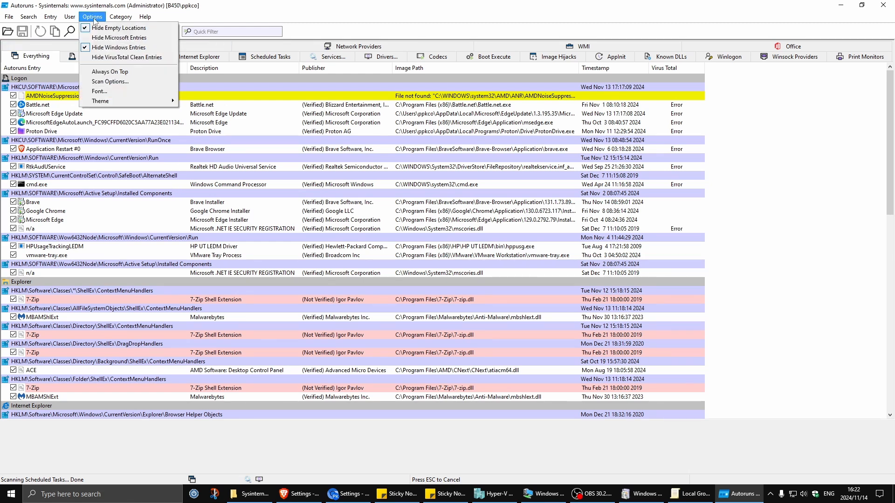
pyautogui.click(97, 82)
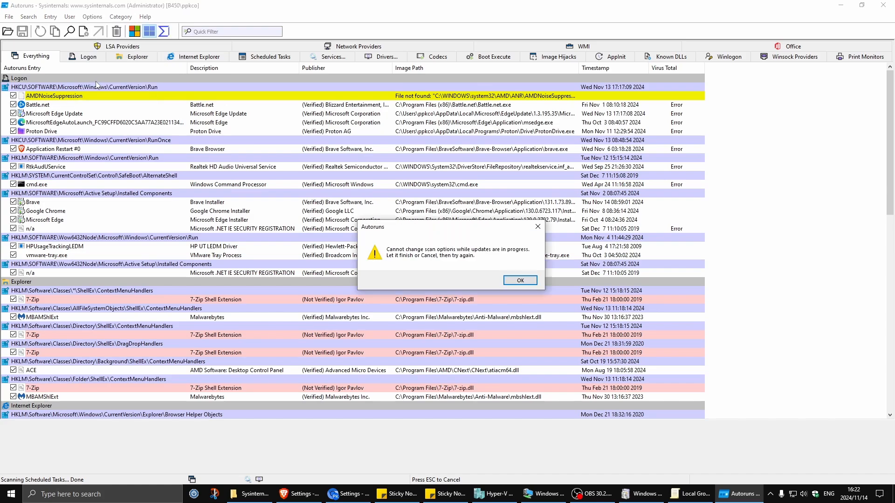
pyautogui.click(512, 280)
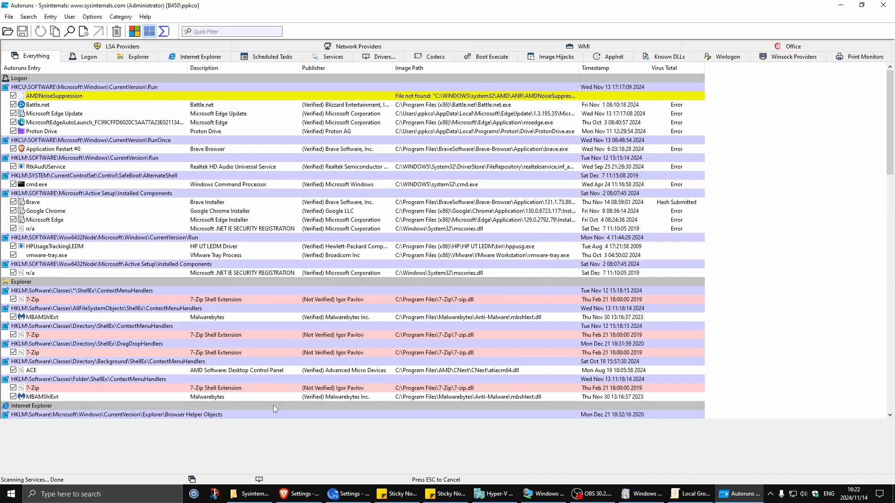
# Look through all autostart entries from Logon to Office, checking publishers, highlighted rows and the VirusTotal results
pyautogui.scroll(-6, 440, 367)
pyautogui.scroll(-15, 440, 367)
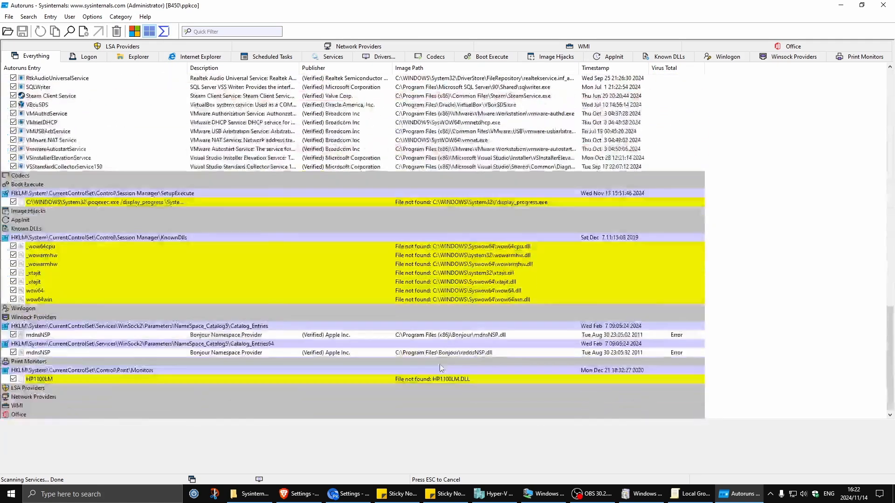
pyautogui.scroll(20, 440, 366)
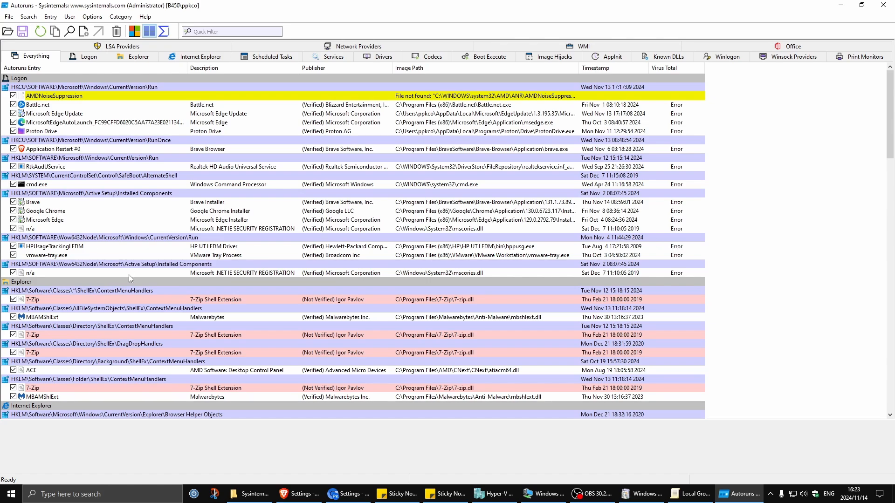
pyautogui.scroll(-8, 128, 275)
pyautogui.scroll(-15, 129, 276)
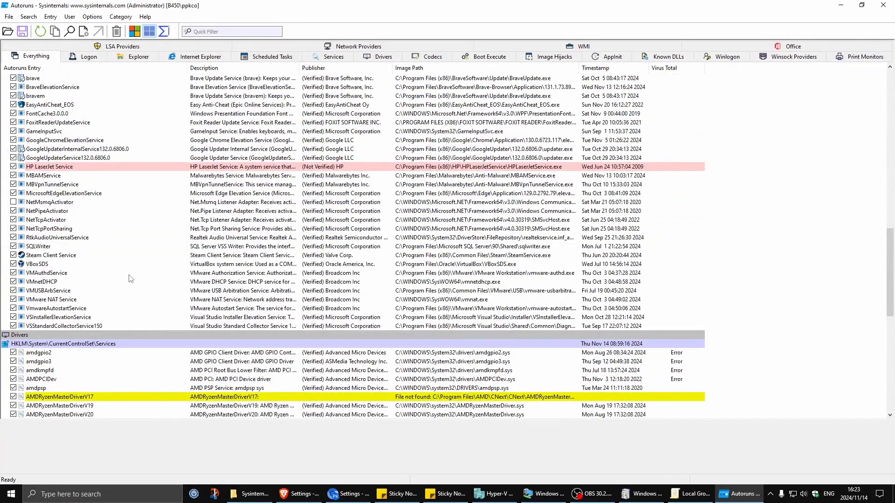
pyautogui.scroll(9, 131, 279)
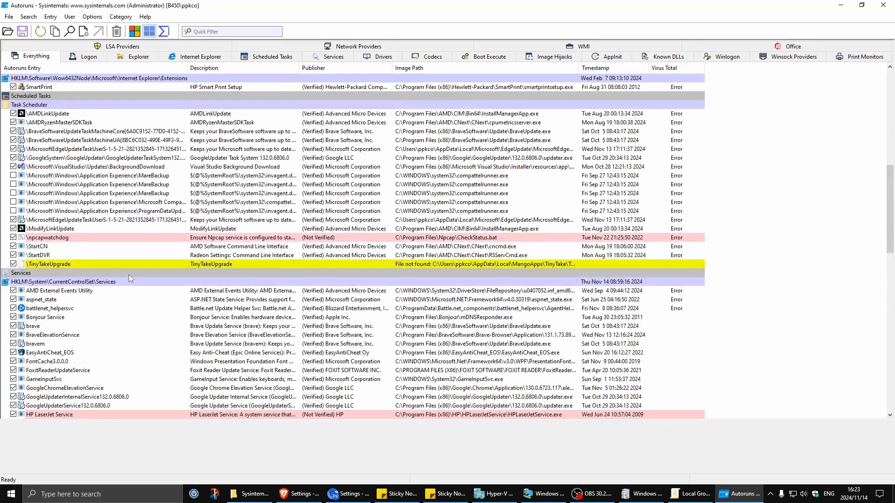
pyautogui.scroll(10, 128, 275)
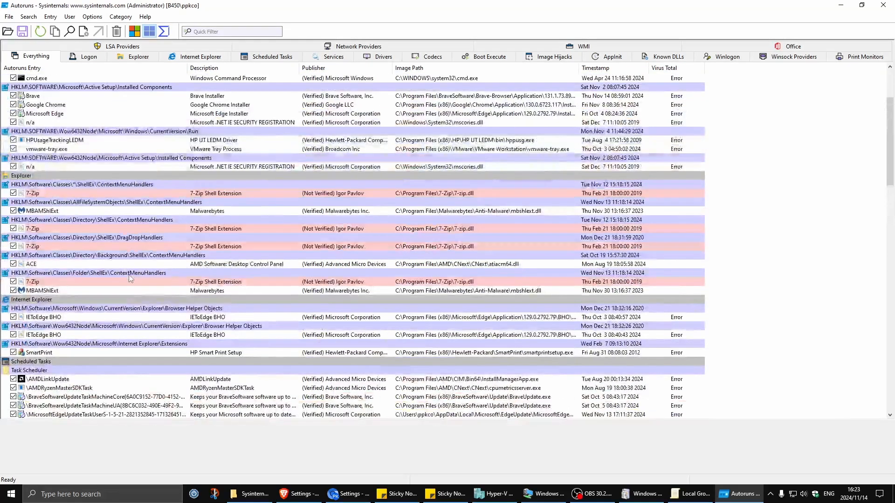
pyautogui.scroll(4, 129, 275)
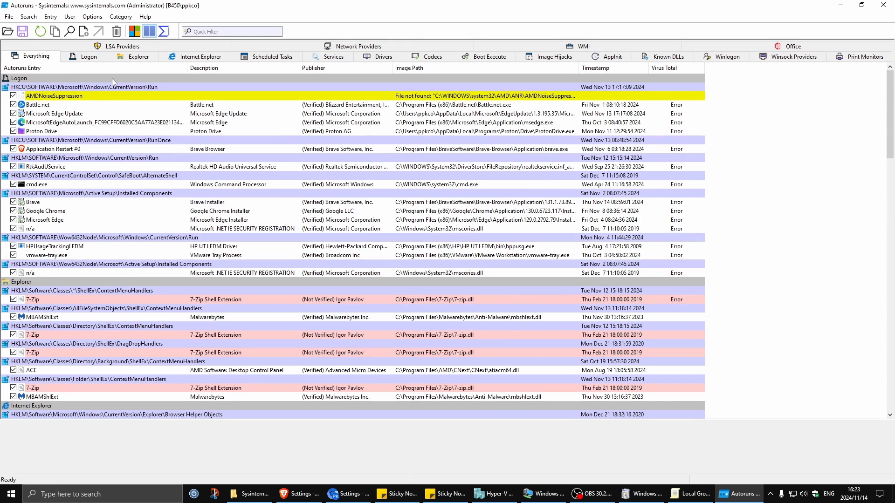
# Rescan the autostart entries with code signature verification, VirusTotal.com checking and submission of unknown images enabled
pyautogui.click(92, 16)
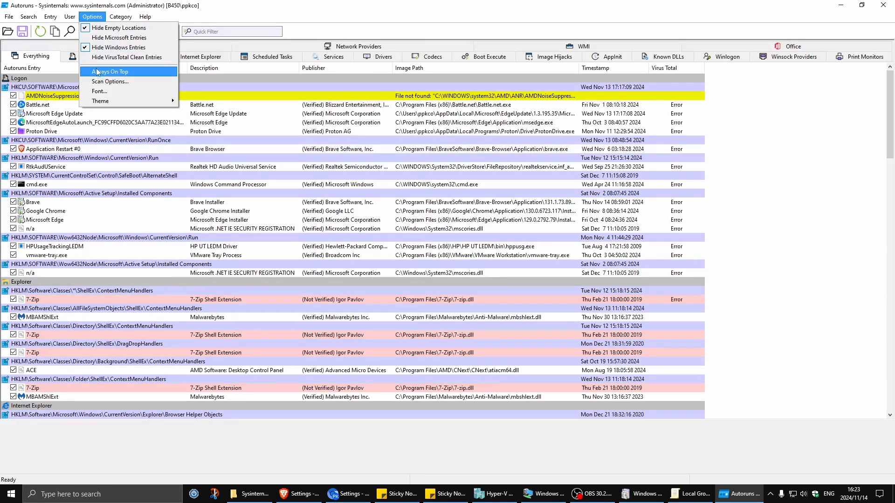
pyautogui.click(106, 81)
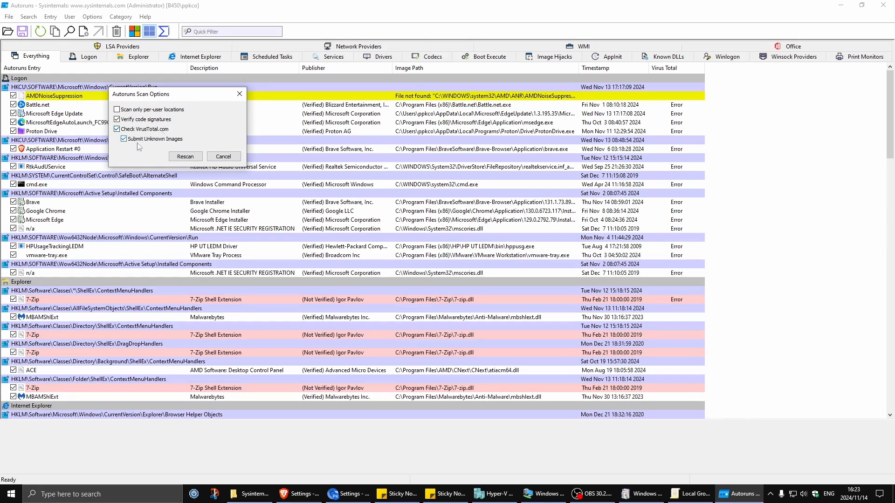
pyautogui.click(185, 156)
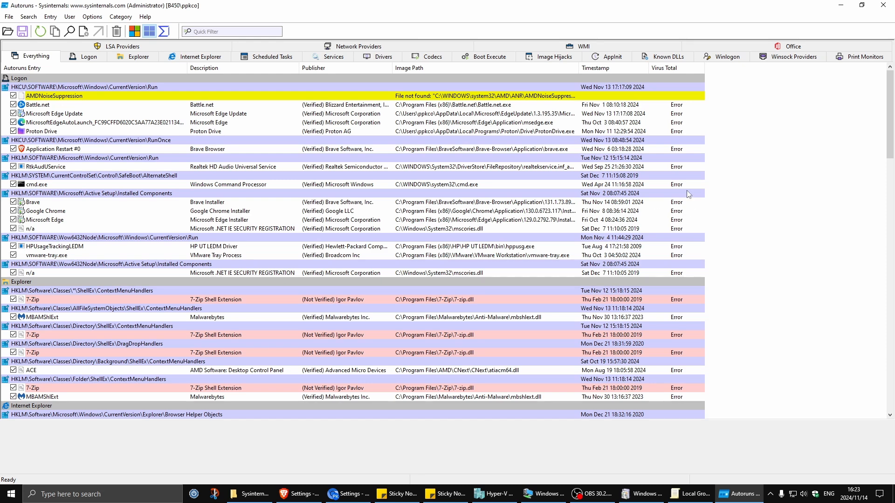
# Submit the Battle.net entry's file to VirusTotal
pyautogui.click(680, 168)
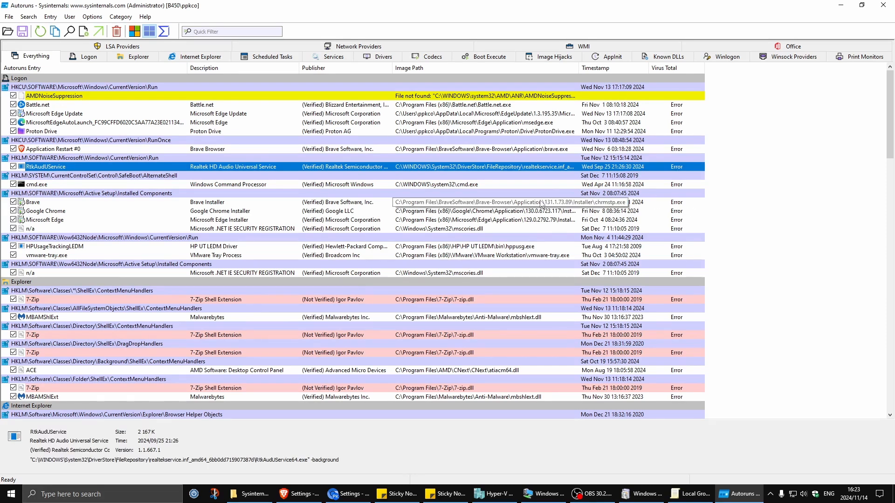
pyautogui.click(676, 106)
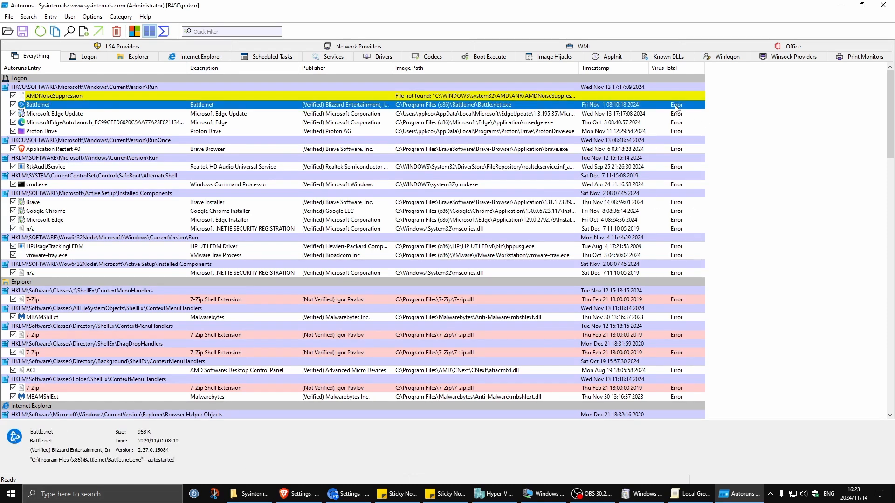
pyautogui.rightClick(676, 107)
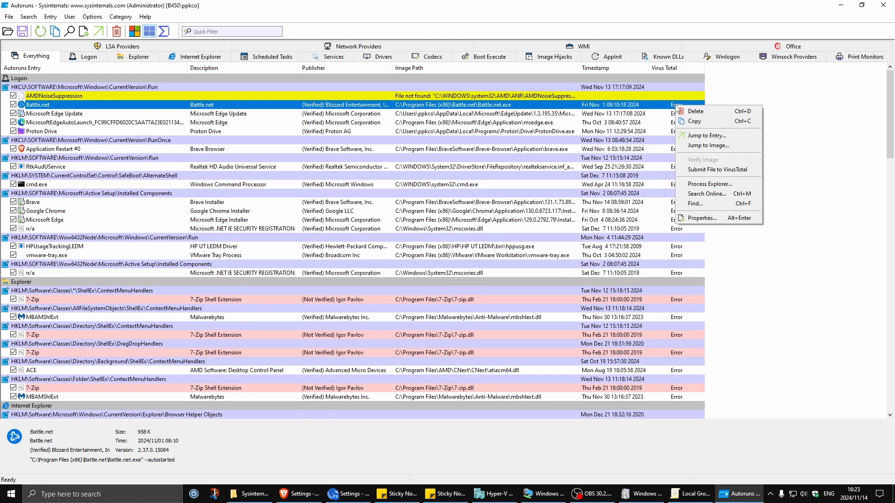
pyautogui.rightClick(459, 107)
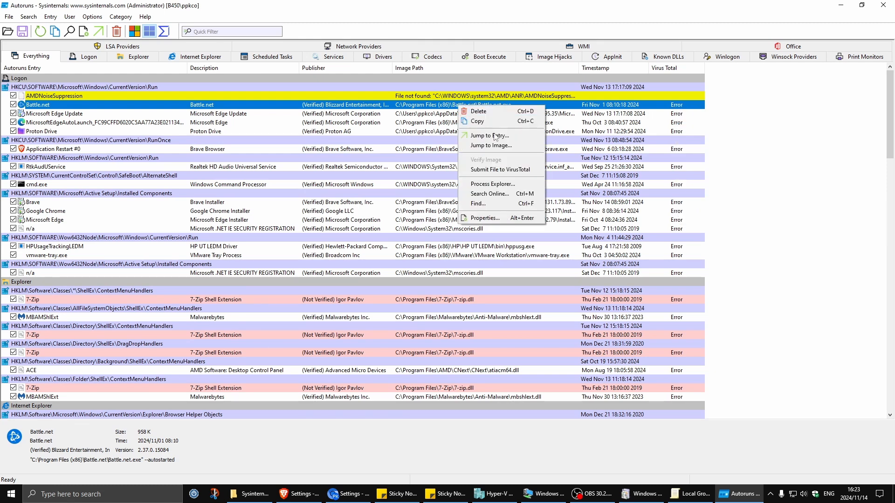
pyautogui.click(491, 170)
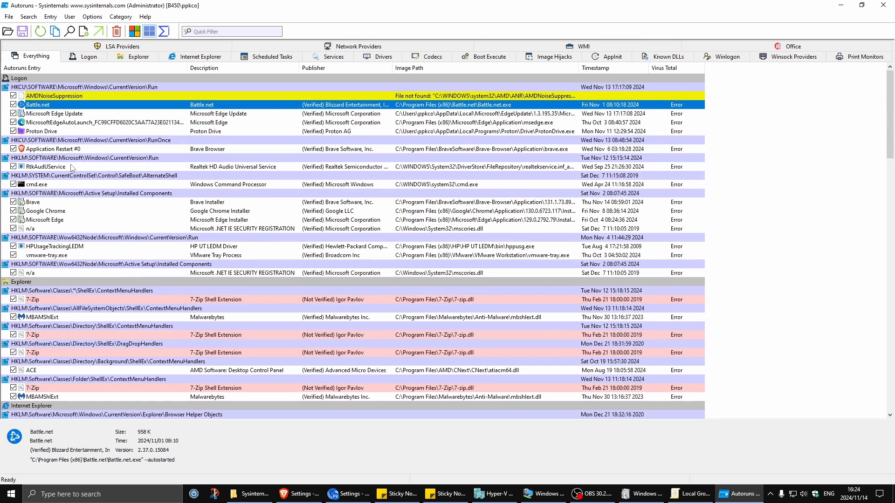
# Jump to the image of the HPUsageTrackingLEDM entry and bring up the bin folder containing hppusg.exe
pyautogui.click(79, 251)
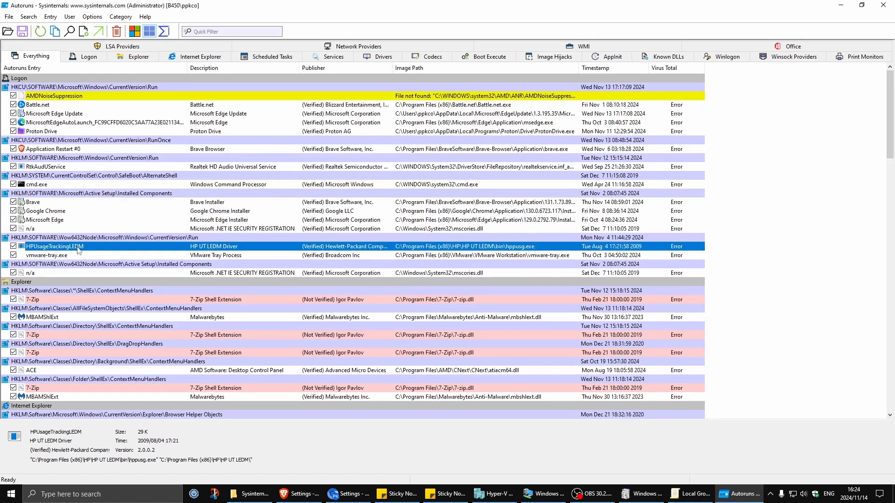
pyautogui.rightClick(80, 246)
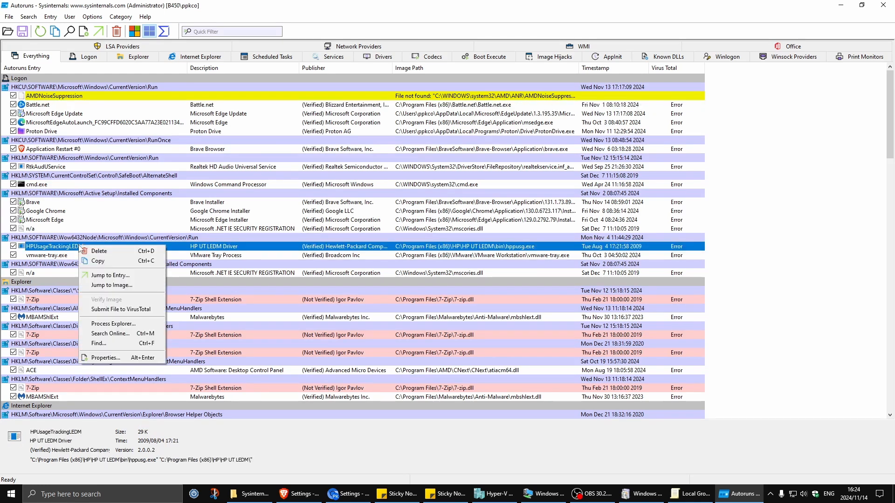
pyautogui.click(101, 288)
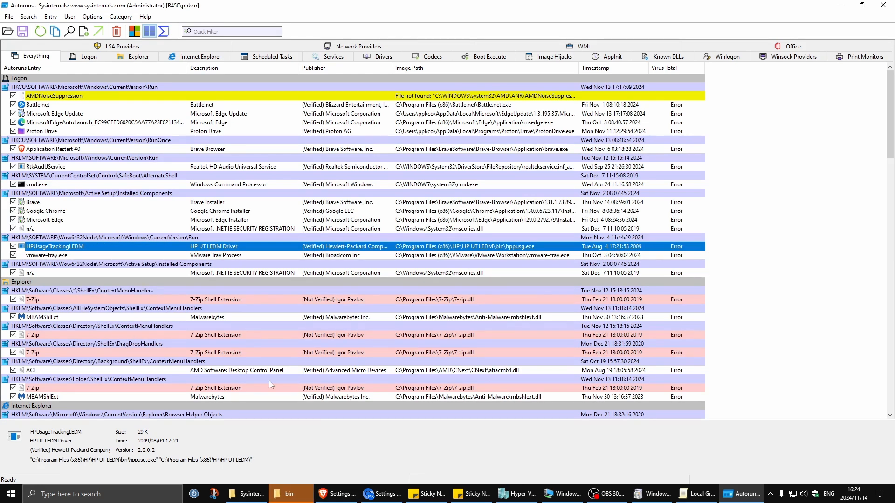
pyautogui.click(286, 494)
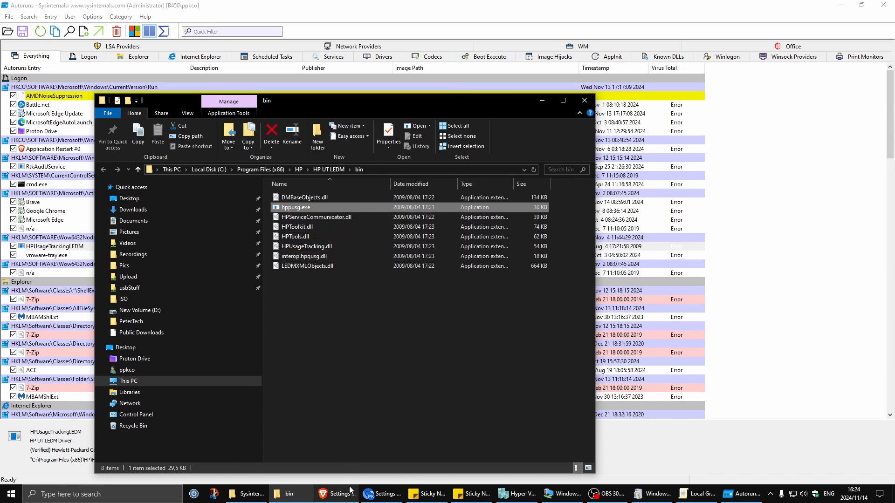
# Switch to VirusTotal in the Brave browser and upload hppusg.exe for analysis
pyautogui.click(383, 499)
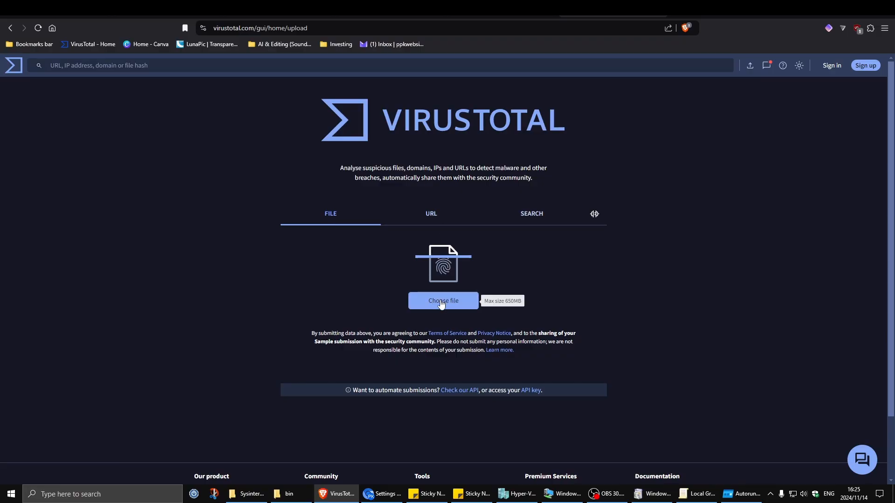
pyautogui.click(441, 302)
pyautogui.doubleClick(147, 110)
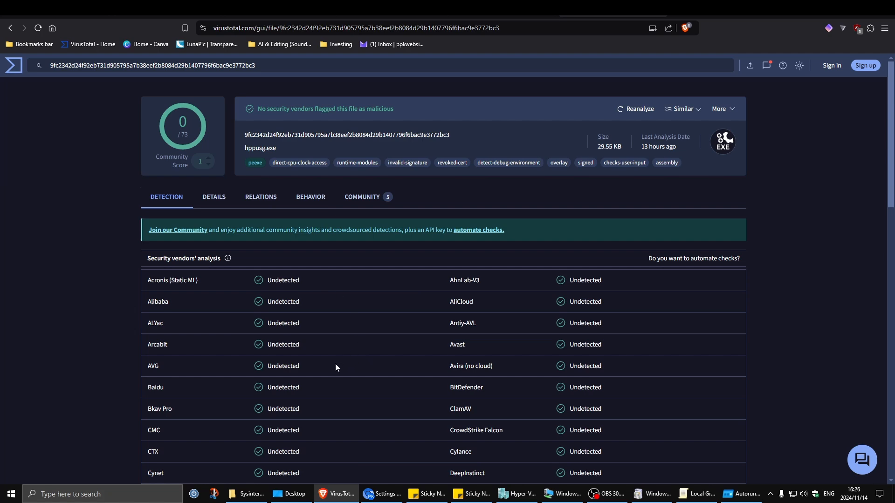
# Examine the security vendors' analysis of hppusg.exe and highlight its last analysis date
pyautogui.scroll(-15, 350, 326)
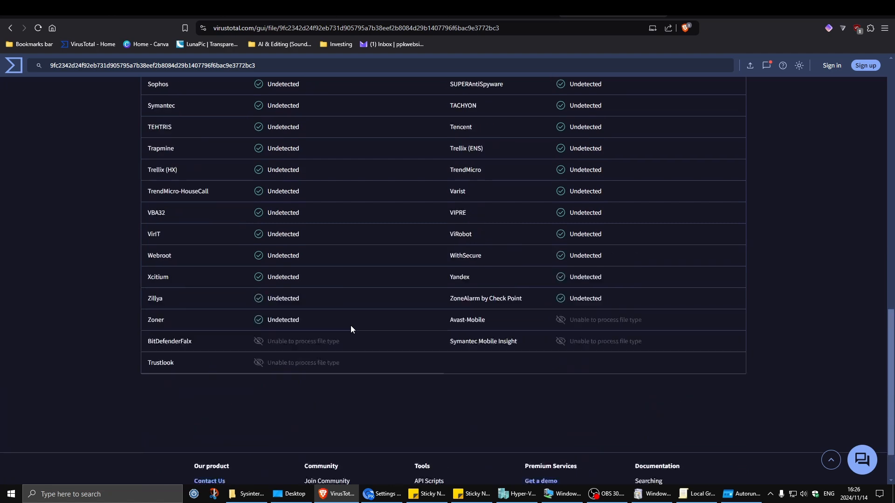
pyautogui.scroll(15, 350, 326)
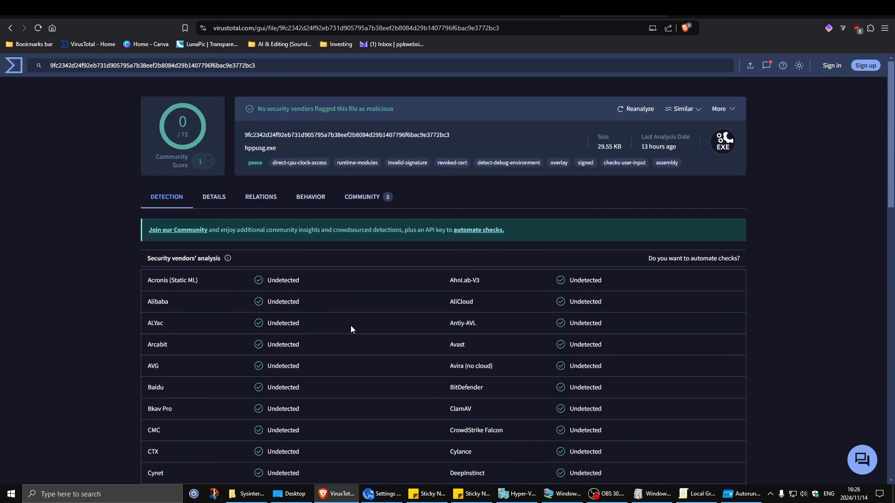
pyautogui.moveTo(644, 146)
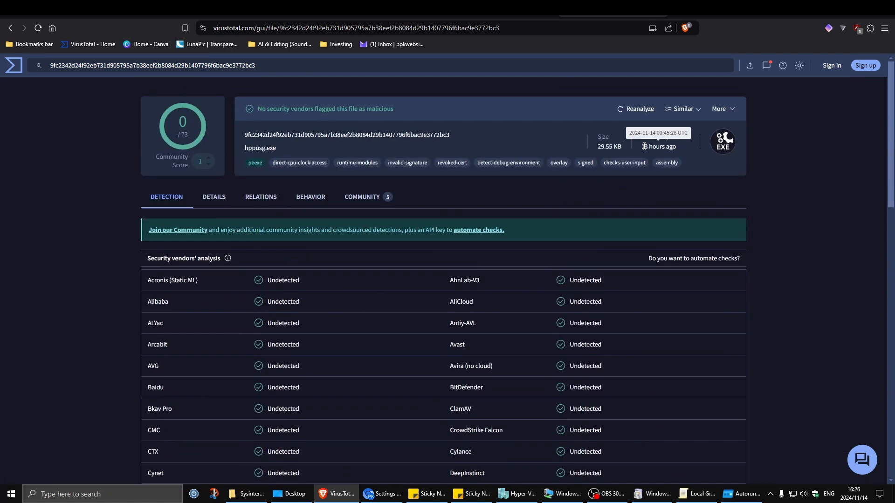
pyautogui.moveTo(643, 146); pyautogui.dragTo(699, 154)
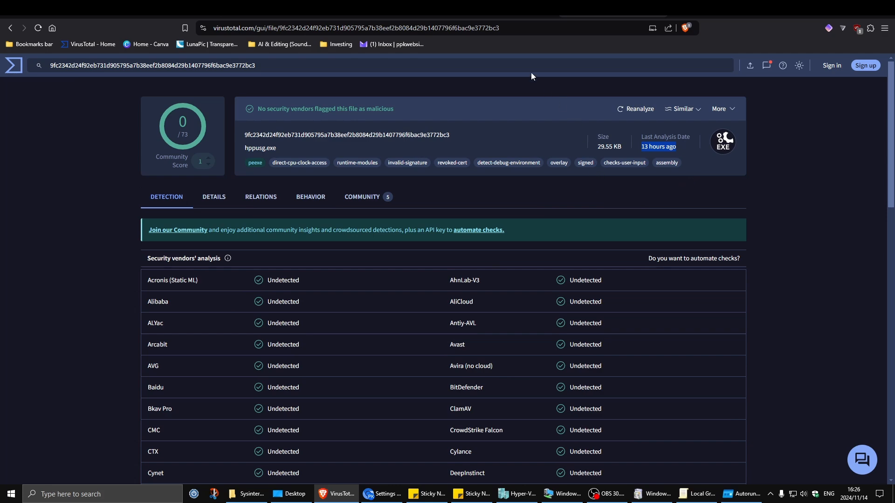
# Return to Autoruns, look over the entries' VirusTotal results and select the Battle.net entry
pyautogui.click(839, 10)
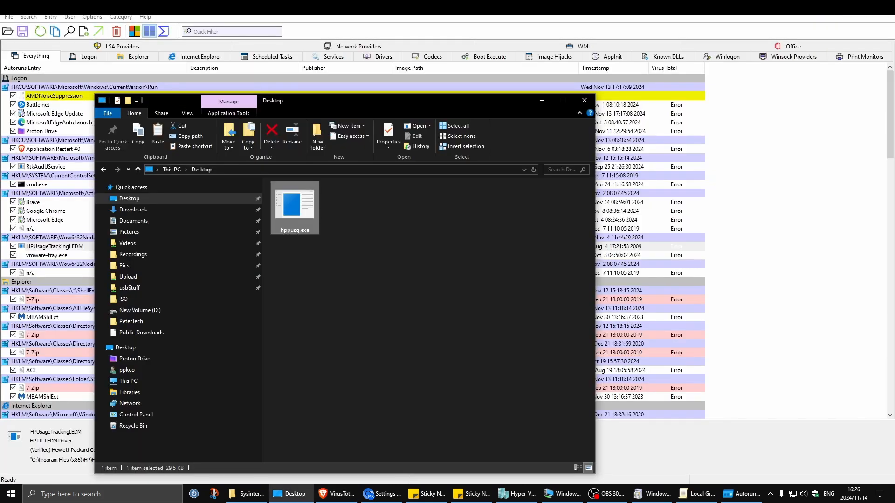
pyautogui.click(541, 100)
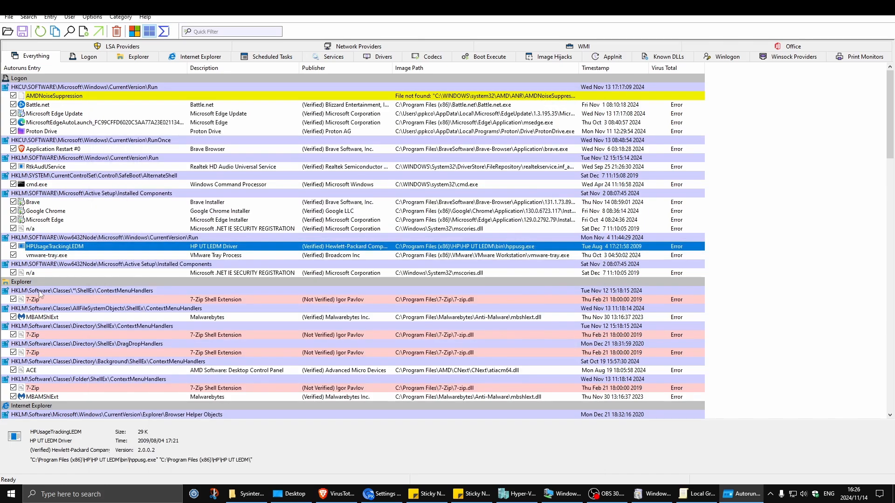
pyautogui.scroll(-20, 135, 321)
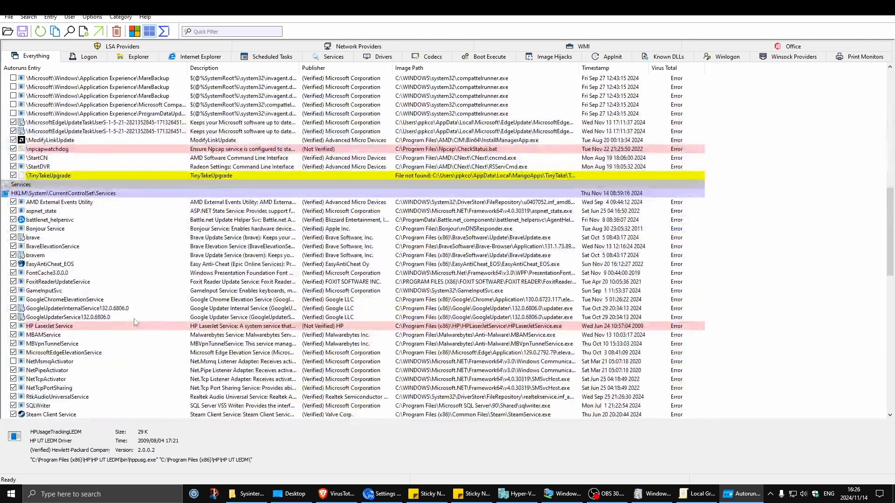
pyautogui.scroll(20, 133, 318)
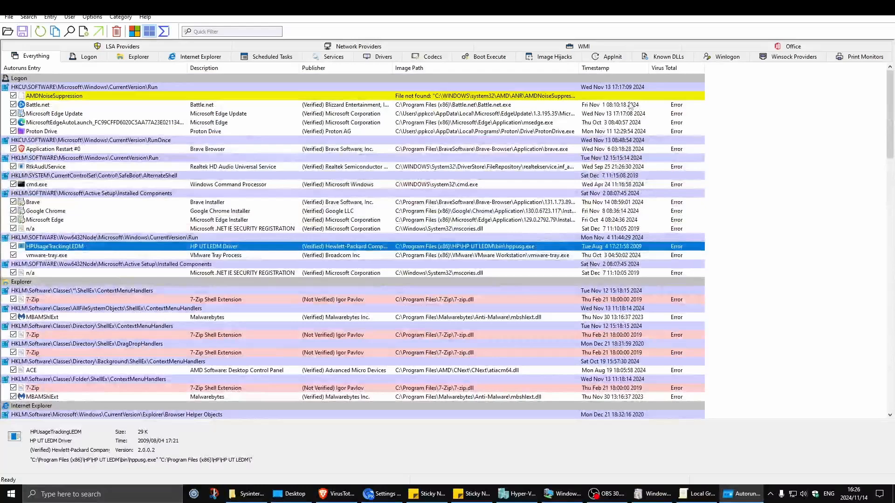
pyautogui.click(676, 107)
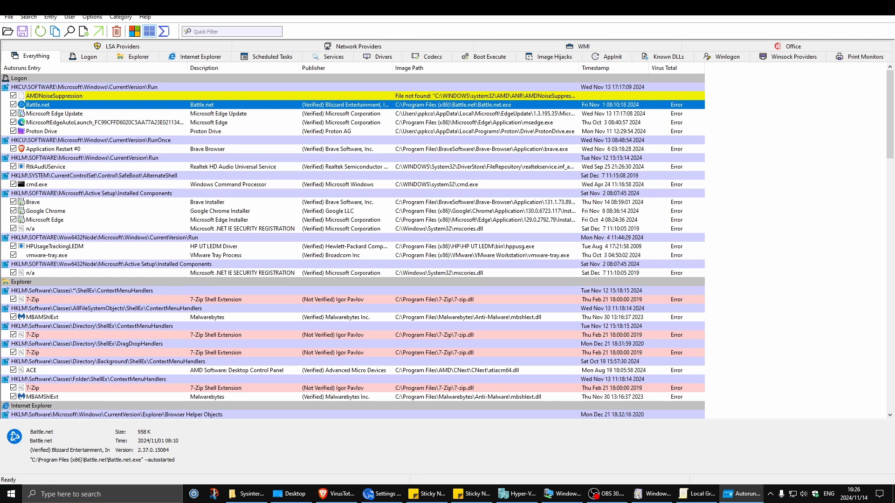
# Minimize the Autoruns and SysinternalsSuite windows to get back to the desktop
pyautogui.doubleClick(160, 6)
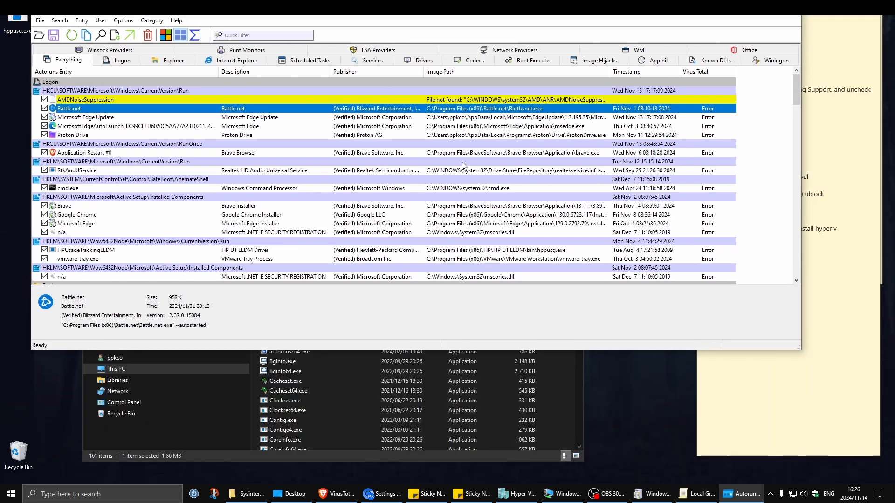
pyautogui.click(748, 7)
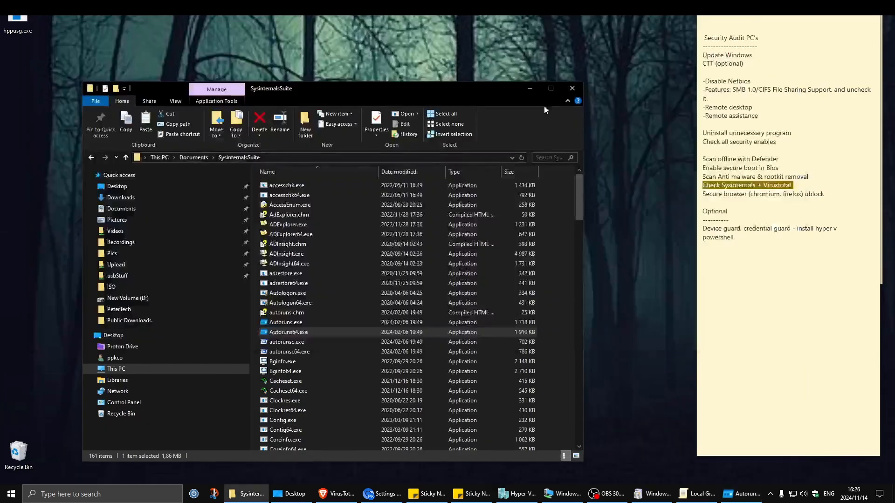
pyautogui.click(531, 88)
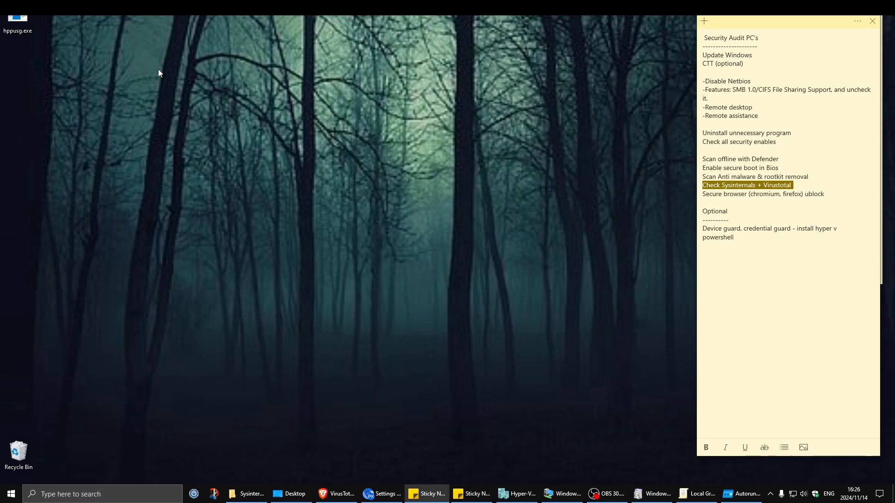
# Permanently delete the hppusg.exe copy from the desktop
pyautogui.click(89, 52)
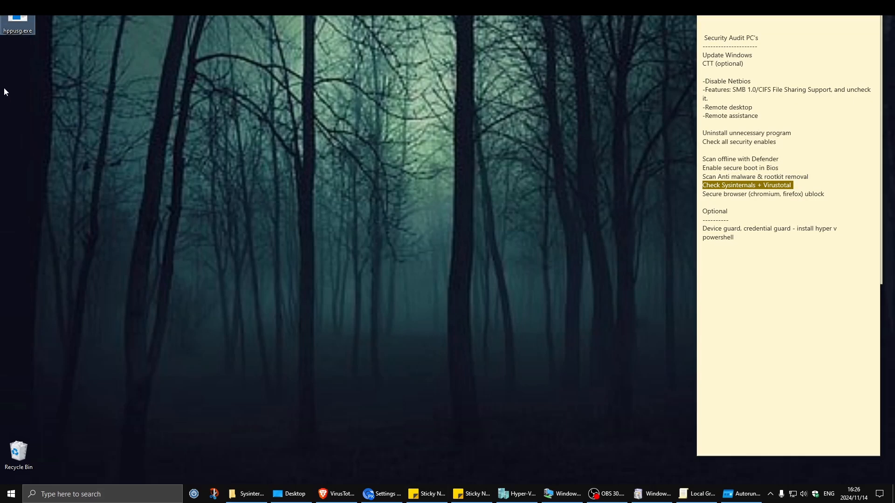
pyautogui.moveTo(17, 28); pyautogui.dragTo(234, 99)
pyautogui.hotkey('shift', 'Delete')
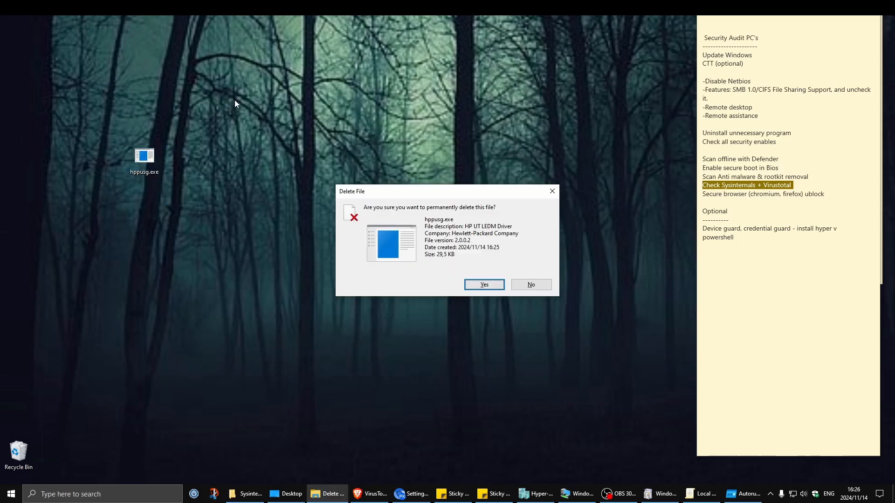
pyautogui.click(483, 284)
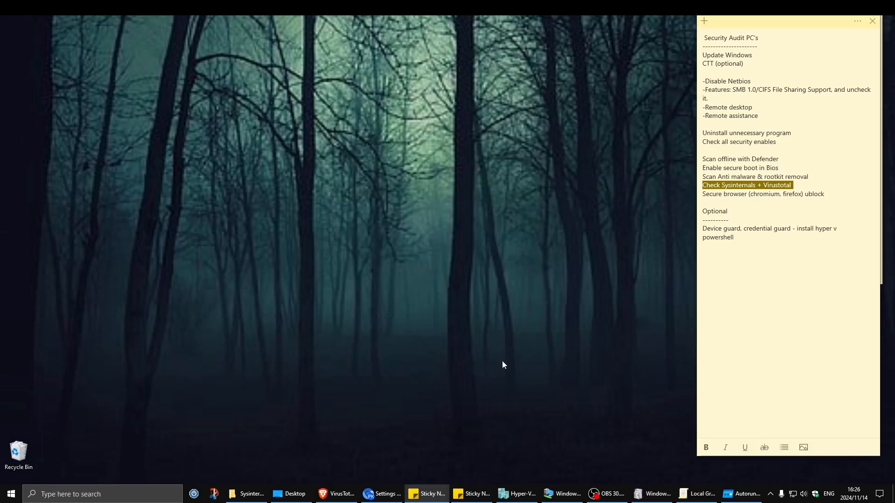